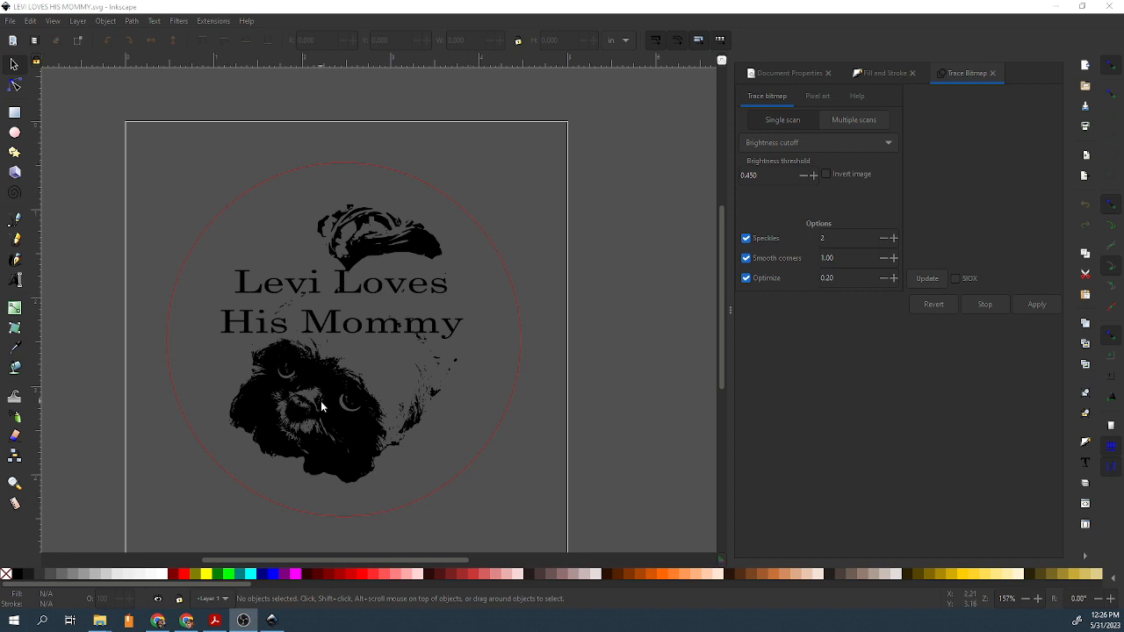
Select the red circle, the lettering and the traced dog picture in turn to inspect the design's parts
{"action": "left_click", "coordinate": [505, 276]}
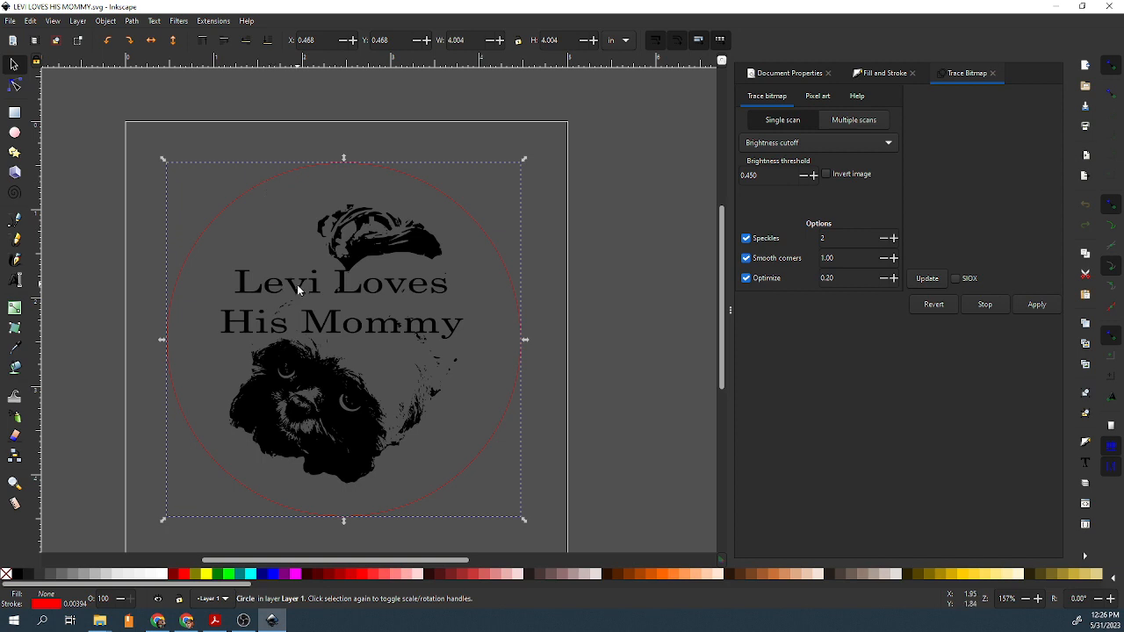
{"action": "left_click", "coordinate": [259, 285]}
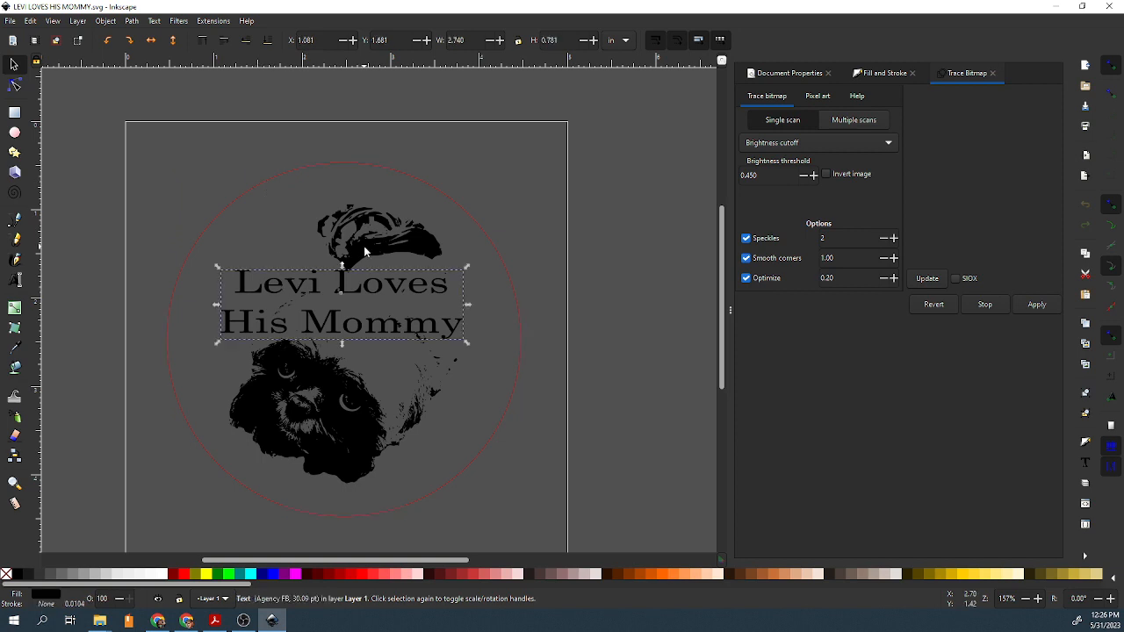
{"action": "left_click", "coordinate": [300, 403]}
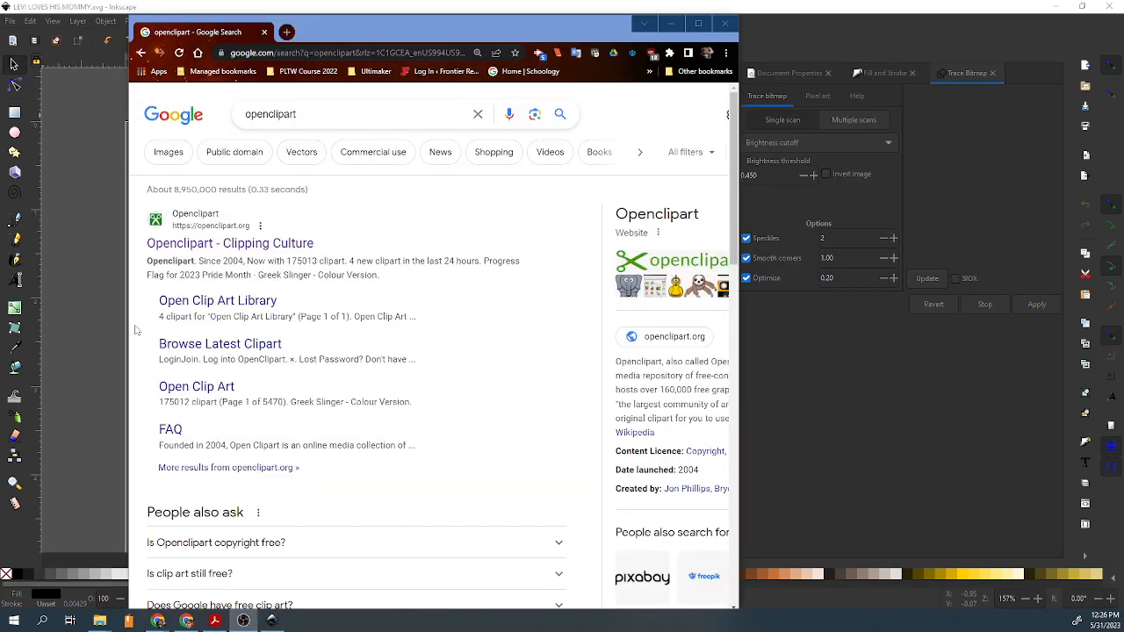
Open the Openclipart website from the Google results and search it for "dog"
{"action": "left_click", "coordinate": [187, 245]}
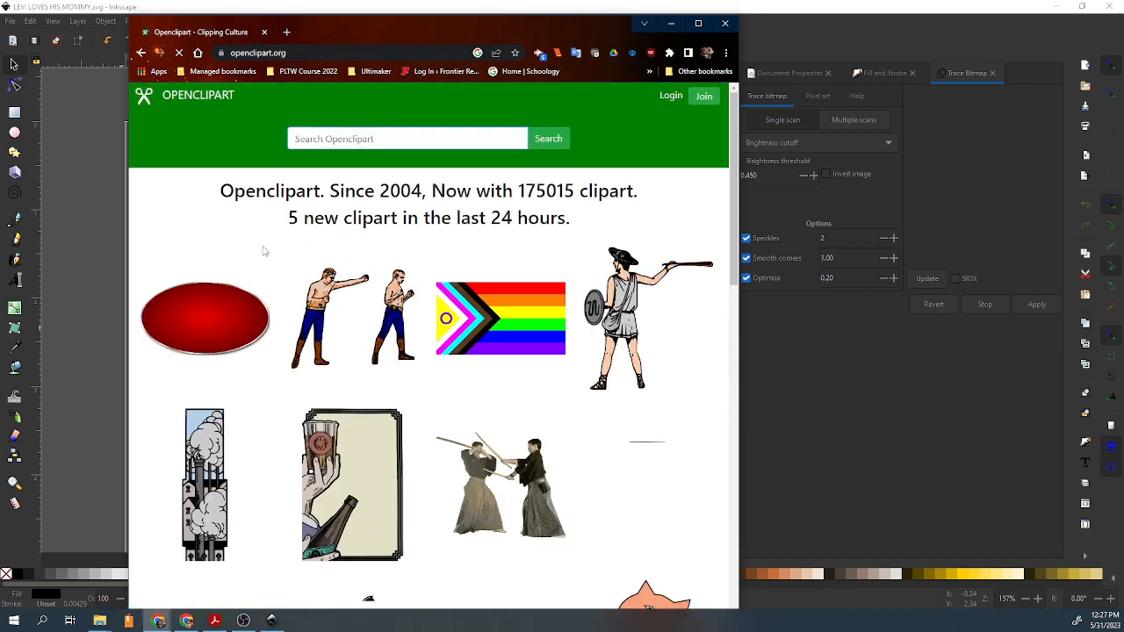
{"action": "left_click", "coordinate": [332, 140]}
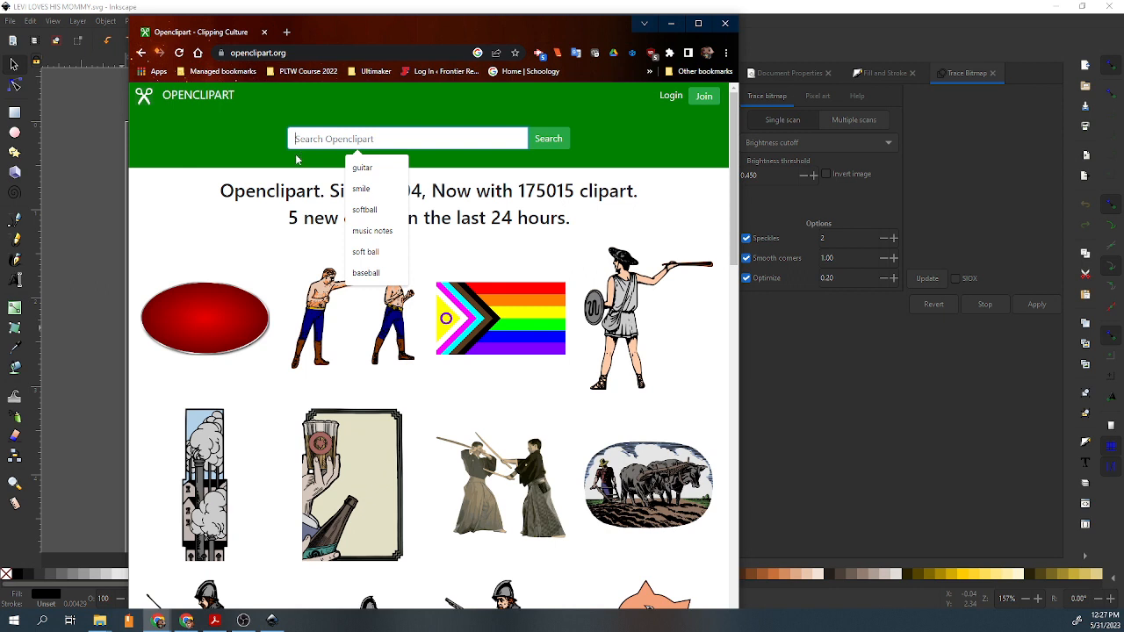
{"action": "type", "text": "dog"}
{"action": "key", "text": "Return"}
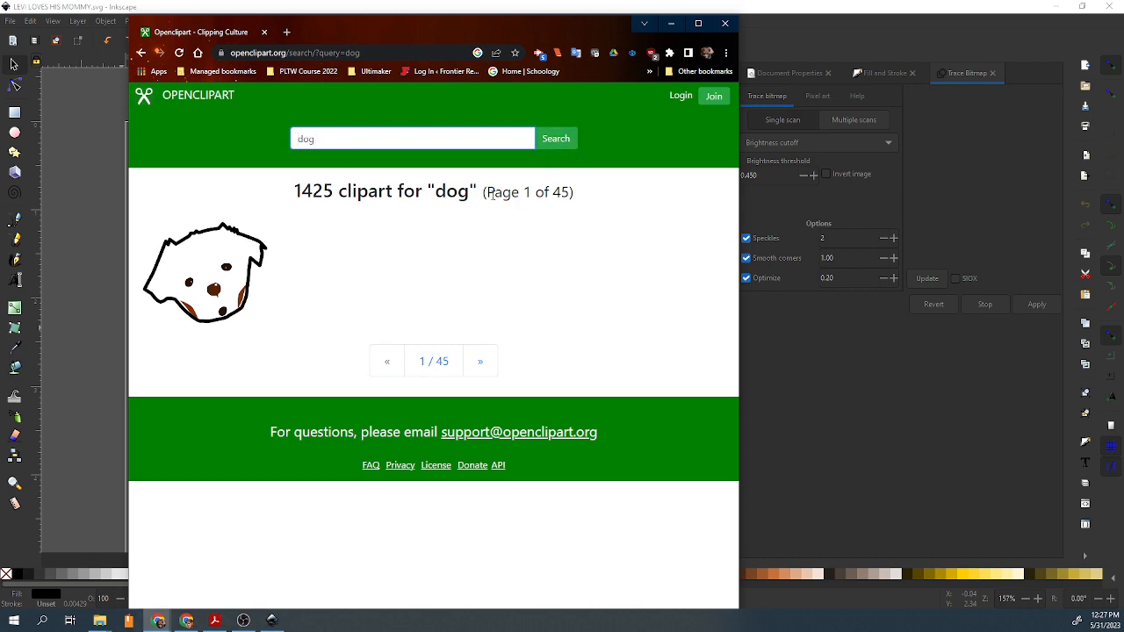
Replace the Openclipart search term with "cat" and run the search
{"action": "key", "text": "BackSpace"}
{"action": "key", "text": "BackSpace"}
{"action": "key", "text": "BackSpace"}
{"action": "type", "text": "cat"}
{"action": "key", "text": "Return"}
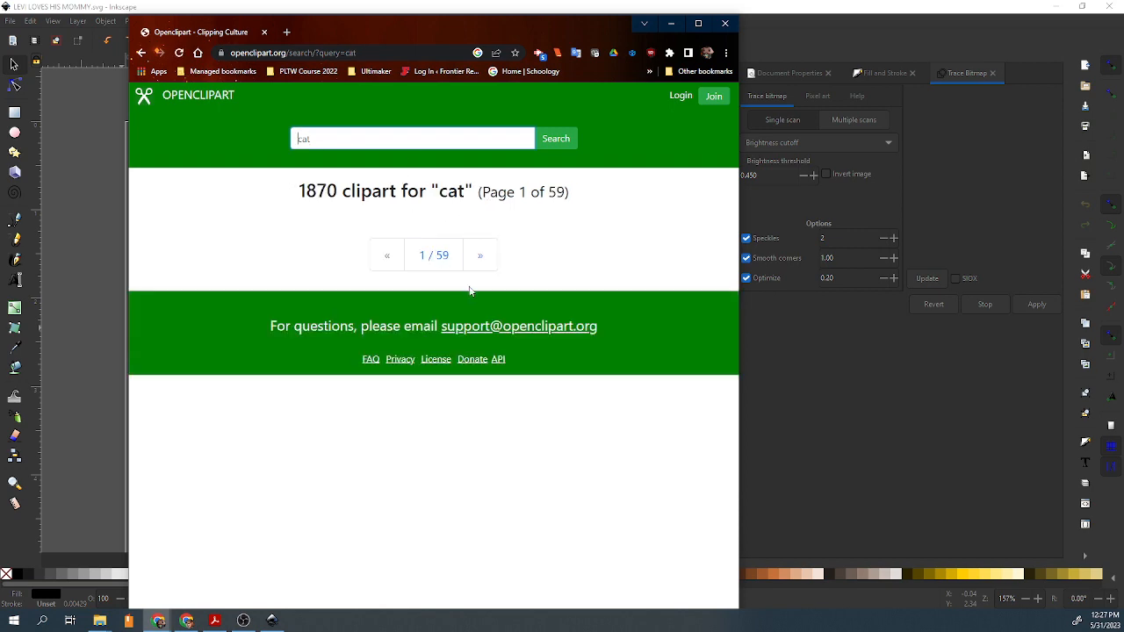
Maximize the browser window and try to load another page of the cat clipart results
{"action": "left_click", "coordinate": [698, 23]}
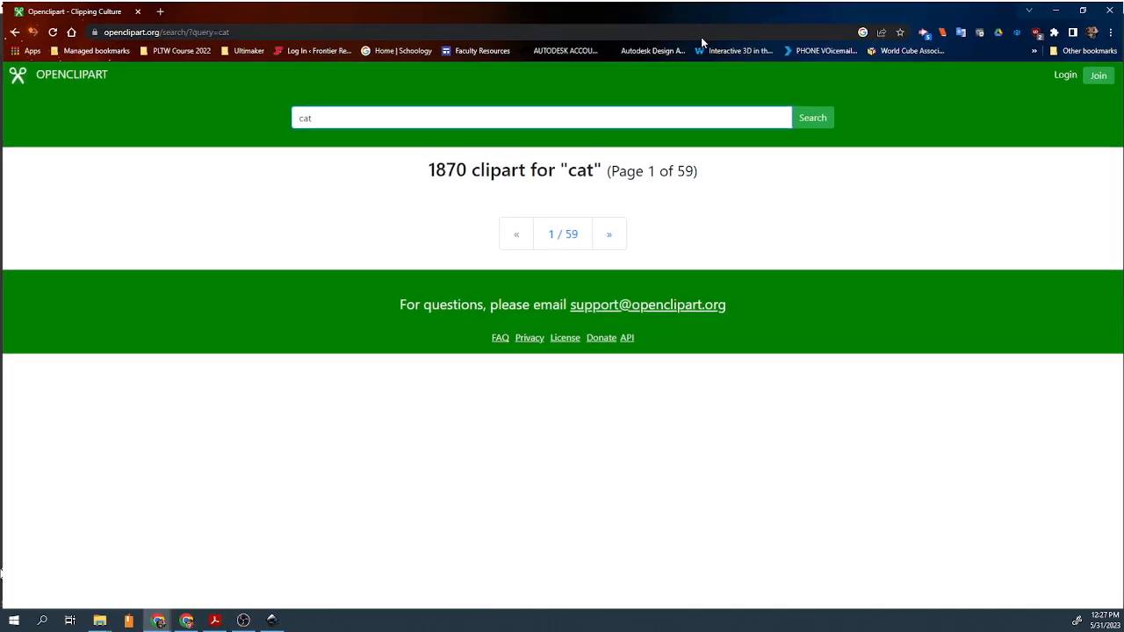
{"action": "left_click", "coordinate": [612, 242]}
{"action": "left_click_drag", "start_coordinate": [319, 116], "coordinate": [287, 123]}
{"action": "type", "text": "dog"}
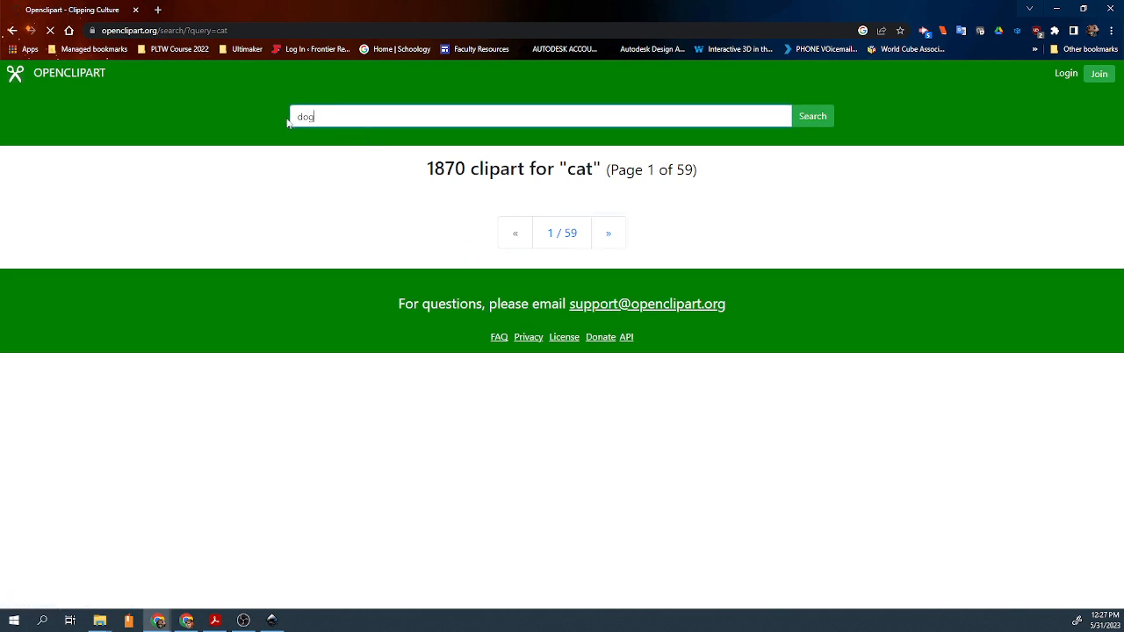
{"action": "left_click", "coordinate": [609, 236]}
{"action": "left_click", "coordinate": [551, 238]}
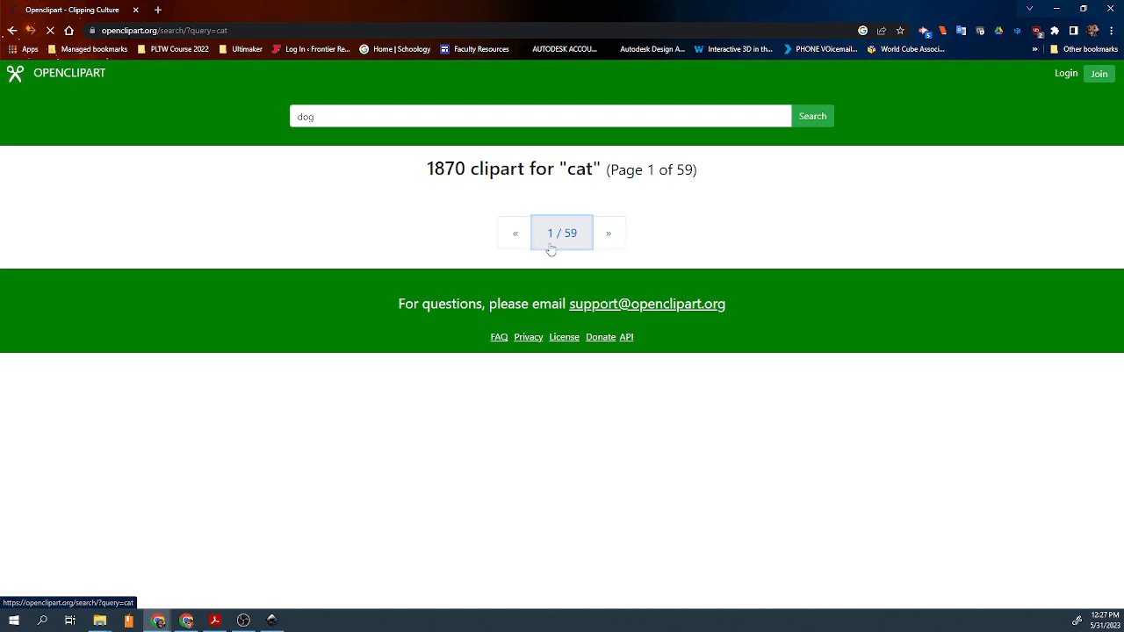
{"action": "left_click", "coordinate": [1096, 75]}
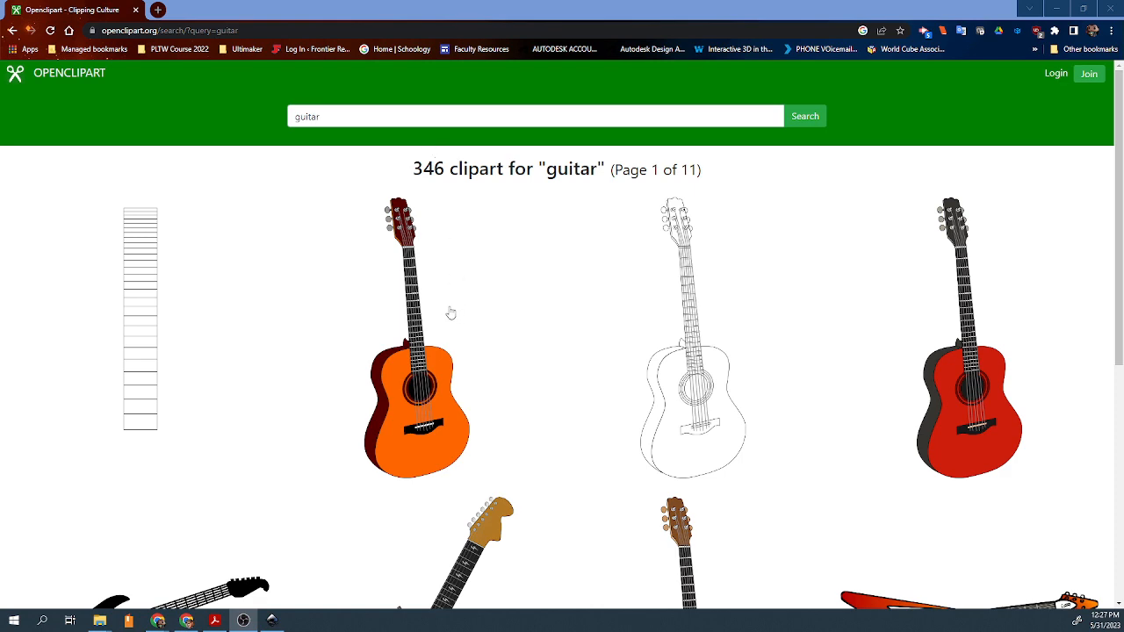
Browse the guitar clipart on the first and second result pages for a suitable design
{"action": "scroll", "coordinate": [331, 326], "scroll_direction": "down", "scroll_amount": 4}
{"action": "scroll", "coordinate": [352, 336], "scroll_direction": "down", "scroll_amount": 1}
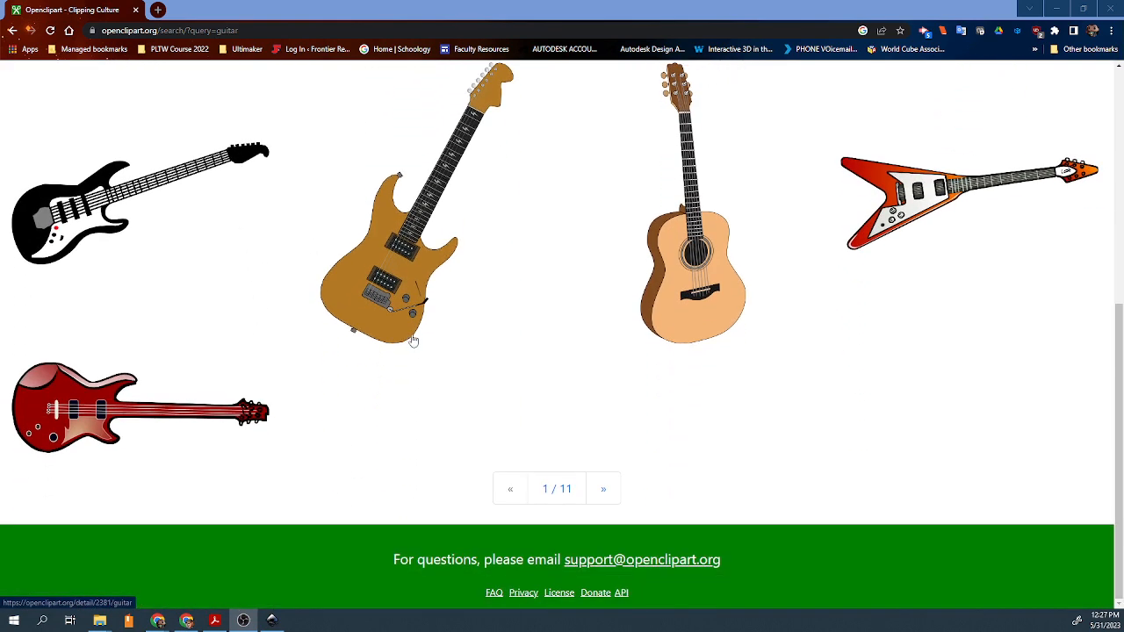
{"action": "scroll", "coordinate": [609, 376], "scroll_direction": "up", "scroll_amount": 4}
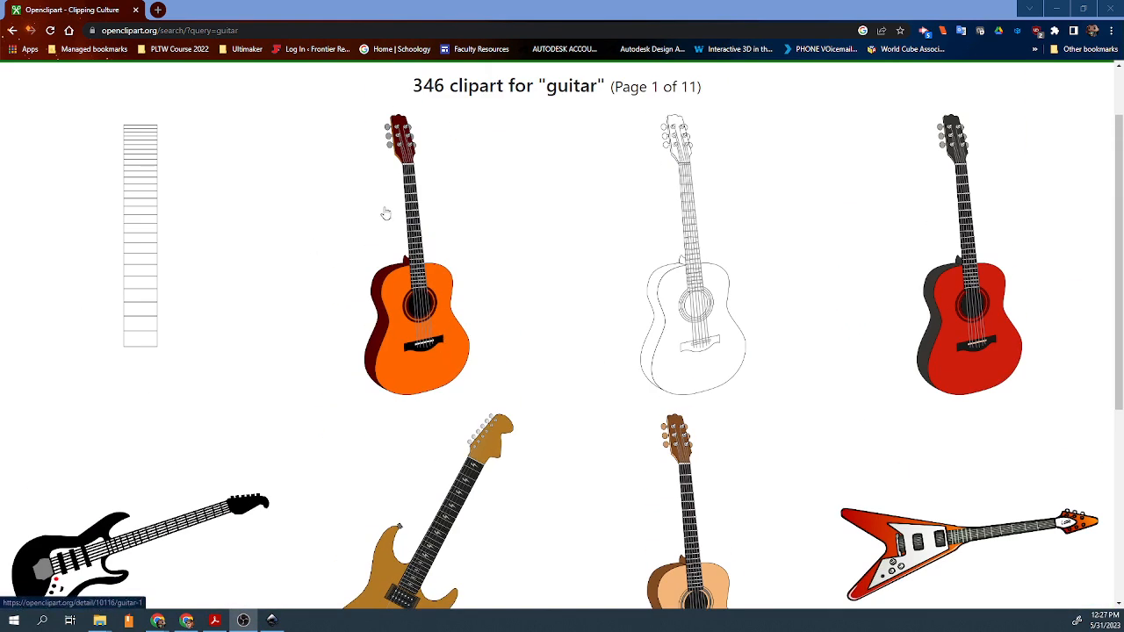
{"action": "scroll", "coordinate": [418, 306], "scroll_direction": "down", "scroll_amount": 1}
{"action": "scroll", "coordinate": [417, 306], "scroll_direction": "down", "scroll_amount": 2}
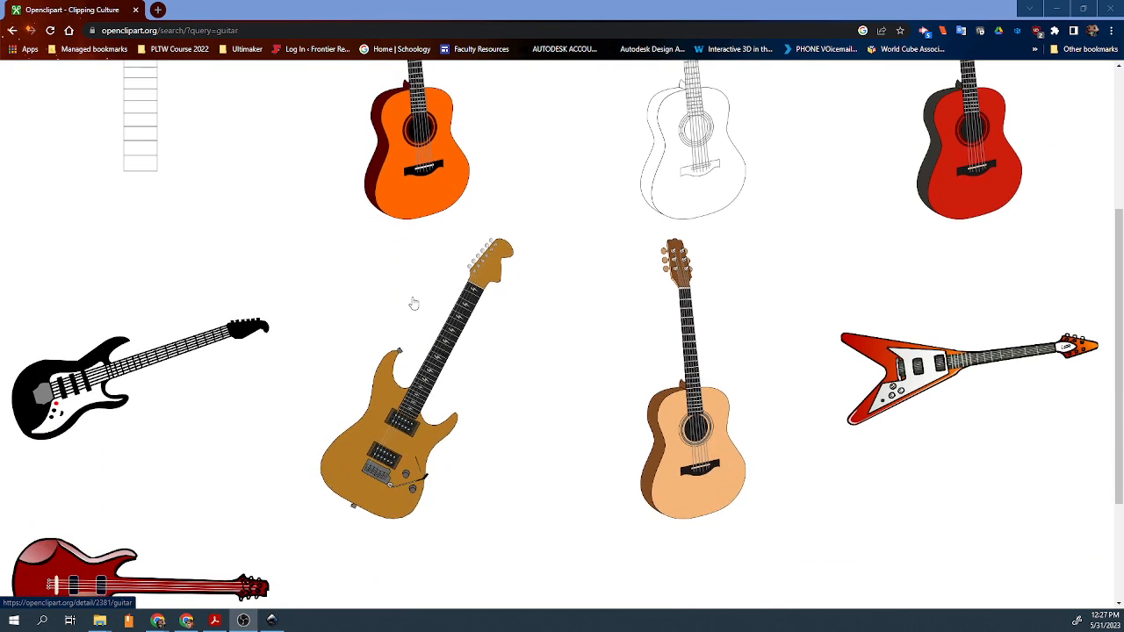
{"action": "scroll", "coordinate": [404, 325], "scroll_direction": "down", "scroll_amount": 3}
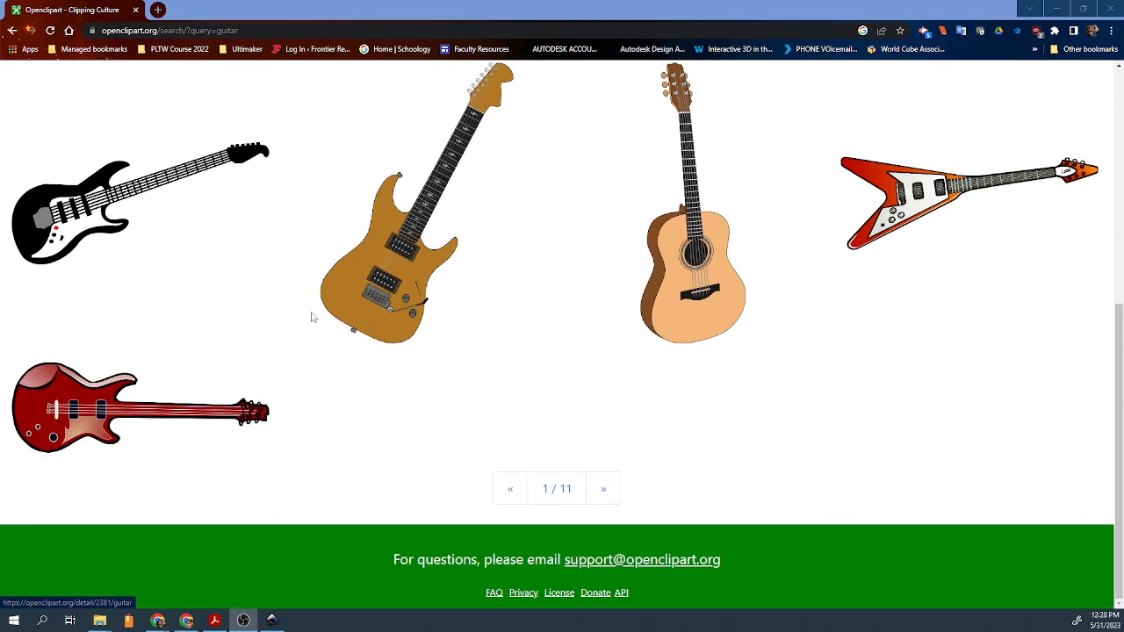
{"action": "left_click", "coordinate": [602, 486]}
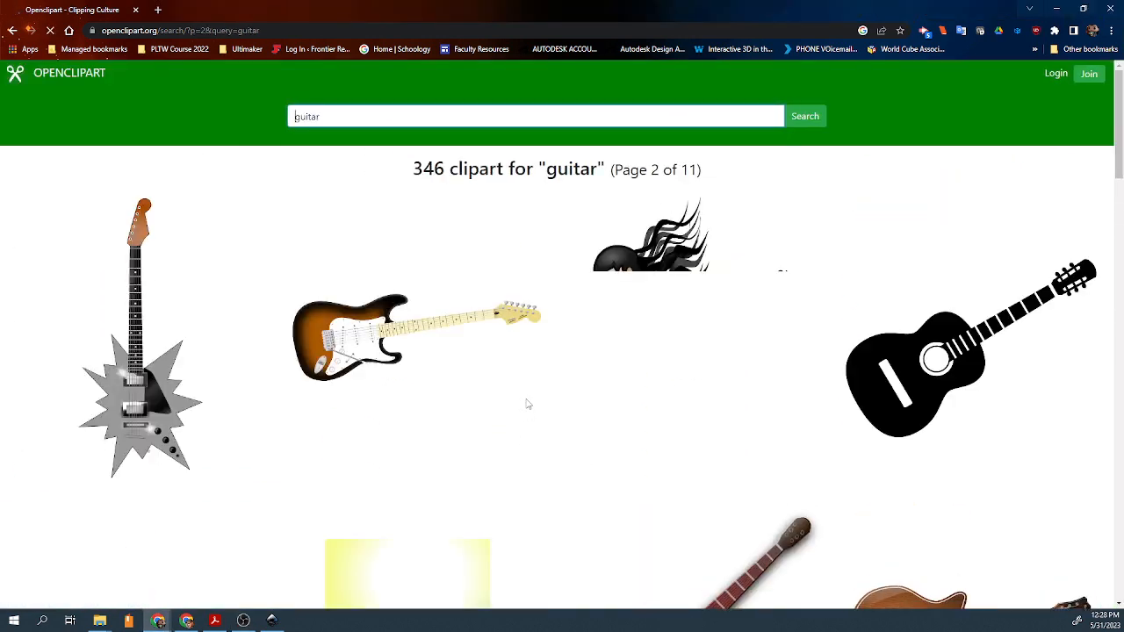
{"action": "scroll", "coordinate": [881, 396], "scroll_direction": "down", "scroll_amount": 4}
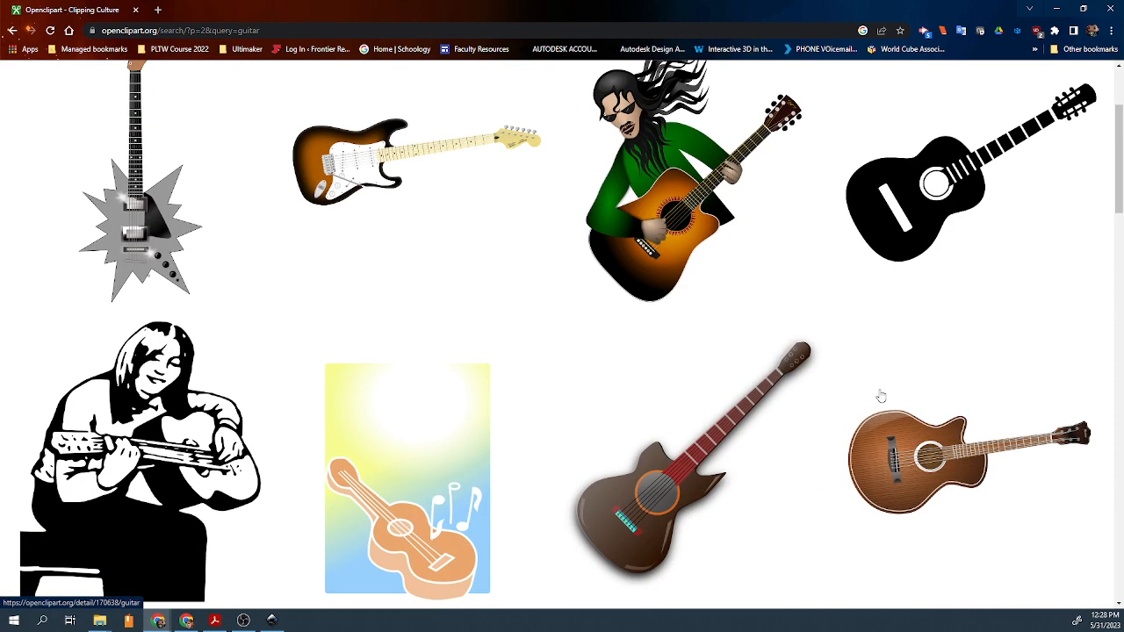
{"action": "scroll", "coordinate": [213, 358], "scroll_direction": "down", "scroll_amount": 10}
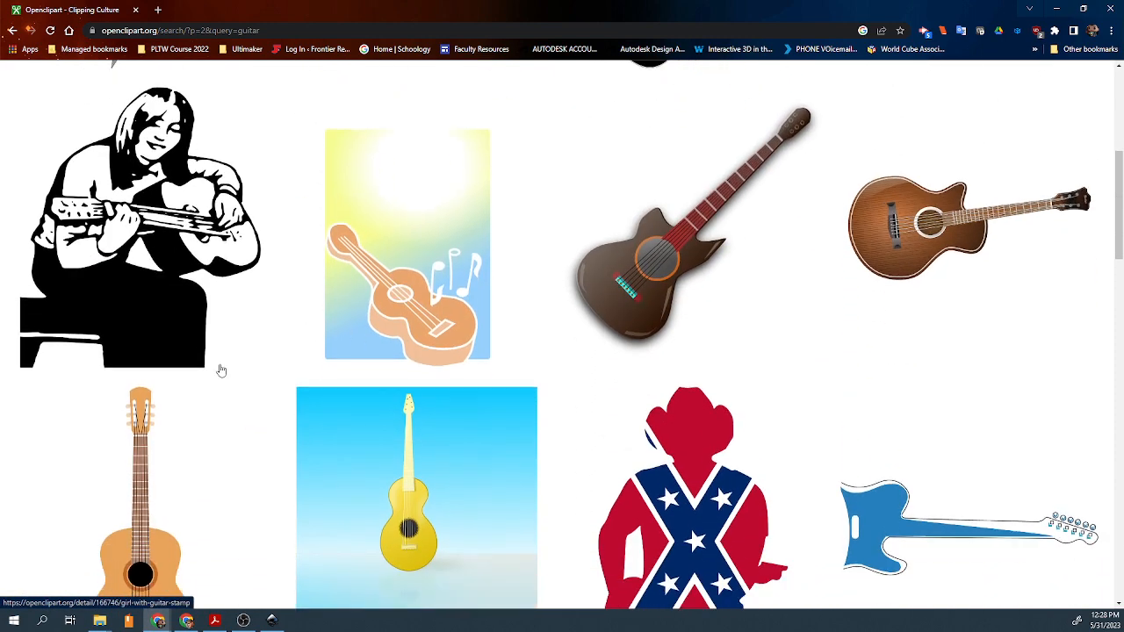
{"action": "scroll", "coordinate": [586, 398], "scroll_direction": "up", "scroll_amount": 3}
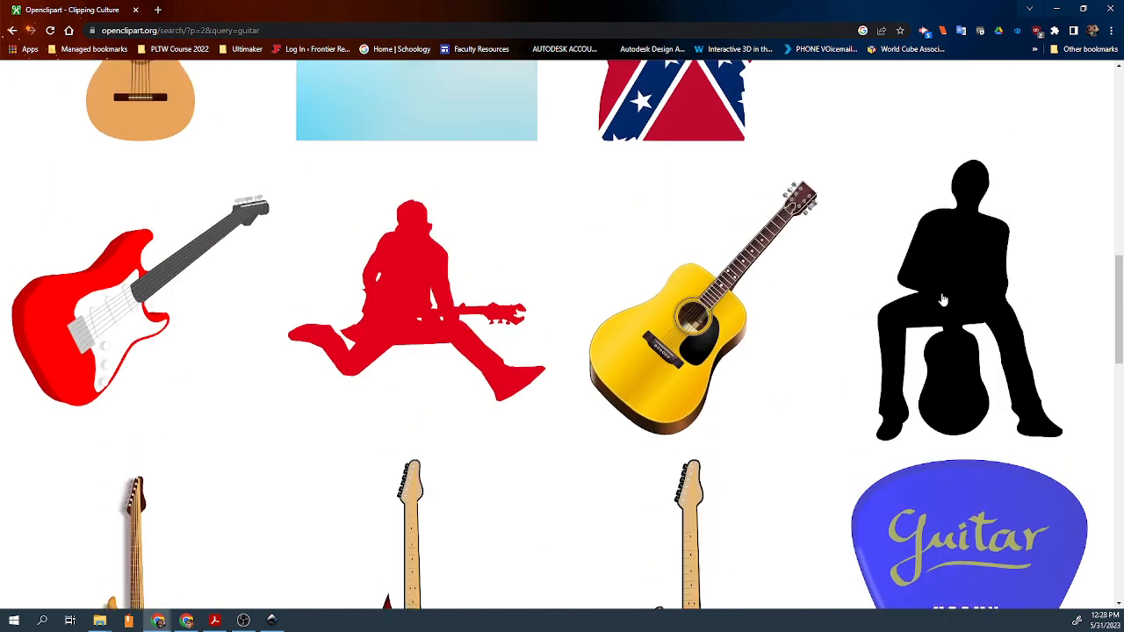
Open the "Silhouette of man and guitar" clipart and save its SVG vector version to the computer
{"action": "left_click", "coordinate": [942, 290]}
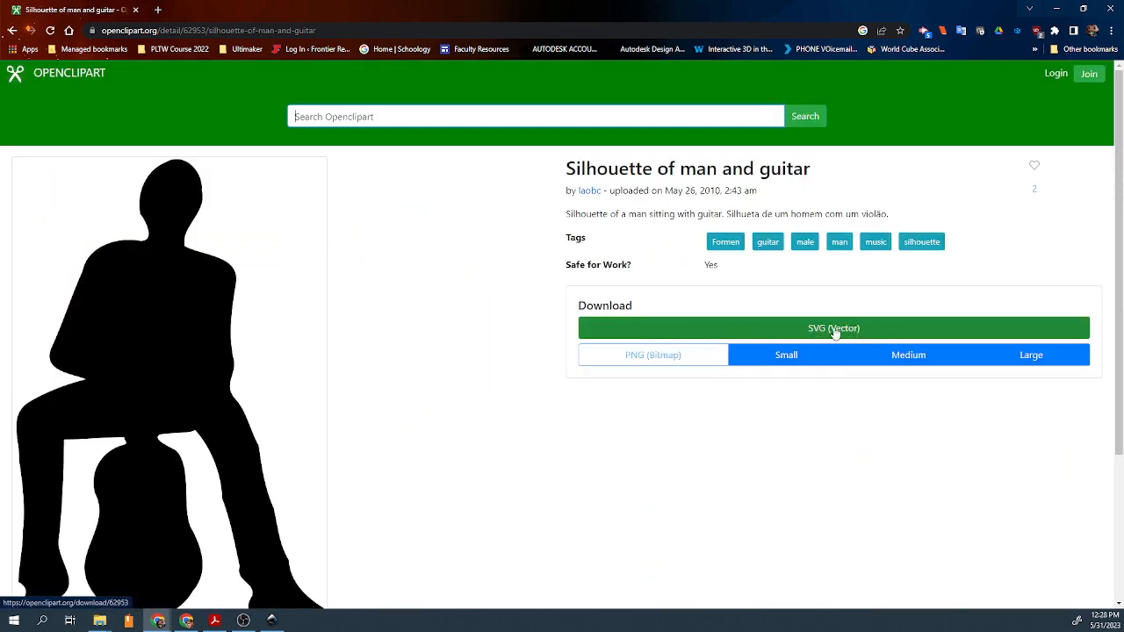
{"action": "left_click", "coordinate": [802, 331]}
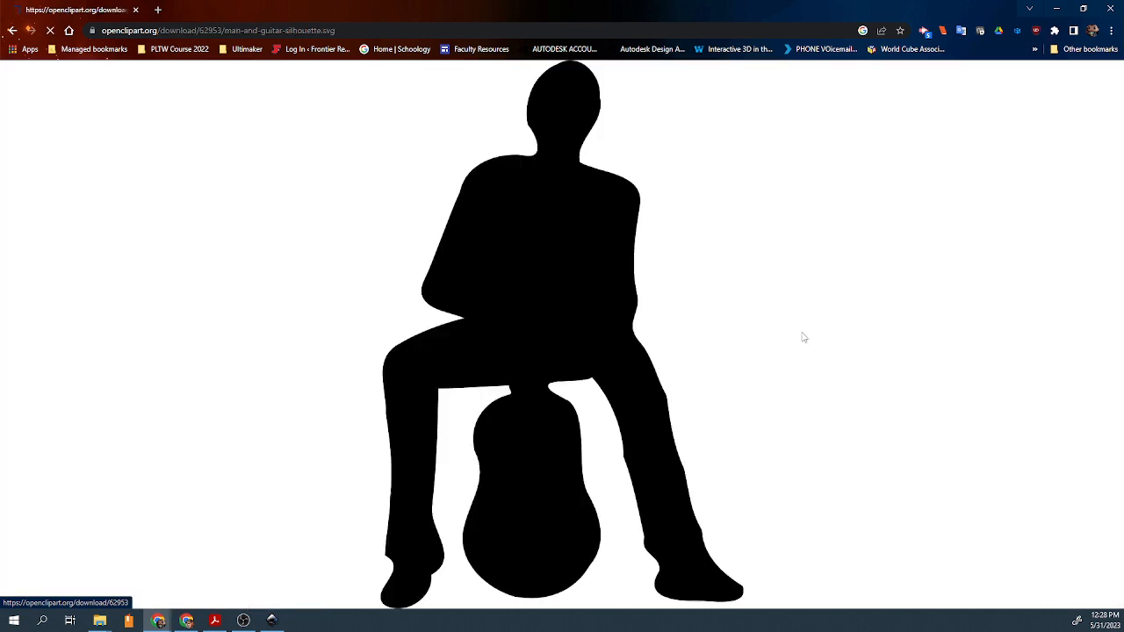
{"action": "right_click", "coordinate": [534, 265]}
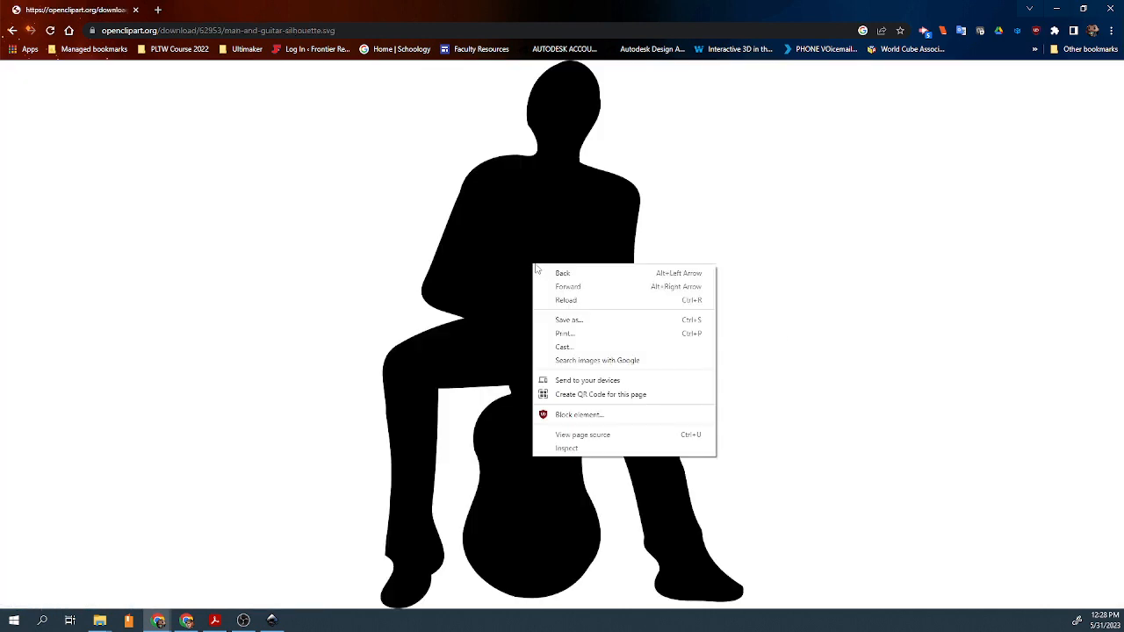
{"action": "left_click", "coordinate": [580, 321]}
{"action": "left_click", "coordinate": [821, 523]}
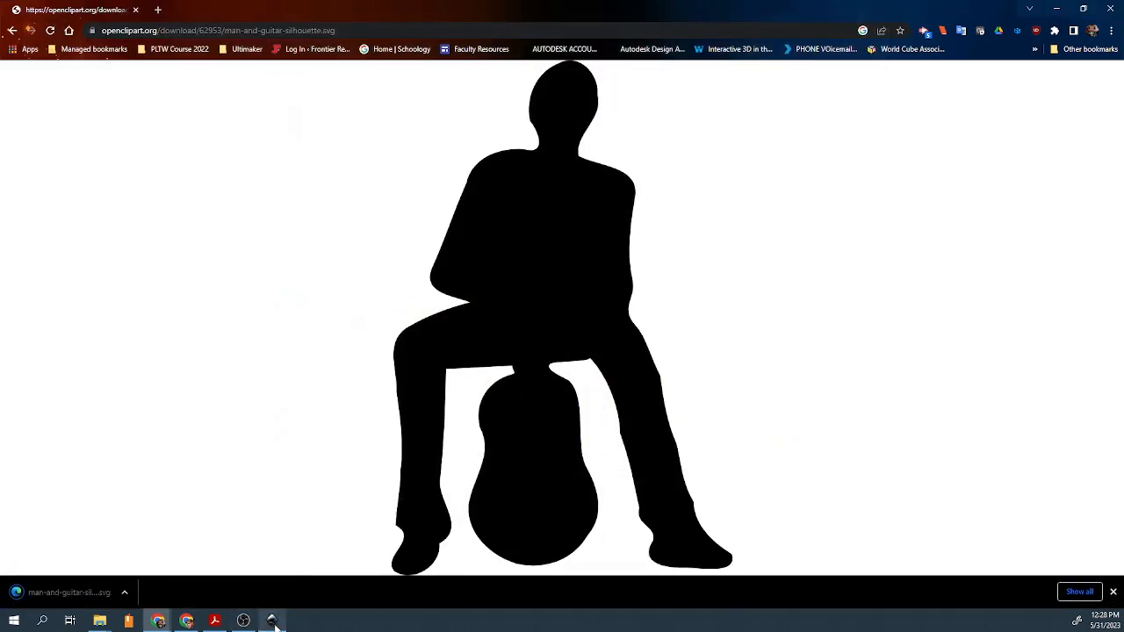
Switch to Inkscape and import the downloaded man-and-guitar SVG as editable objects in the current file
{"action": "left_click", "coordinate": [272, 621]}
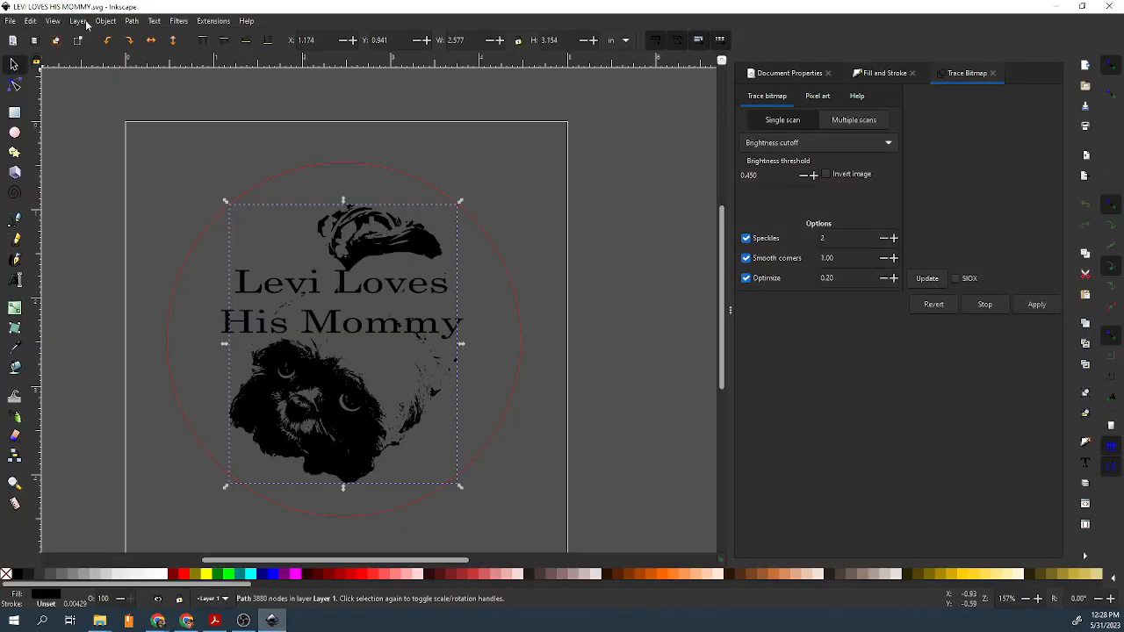
{"action": "left_click", "coordinate": [11, 21]}
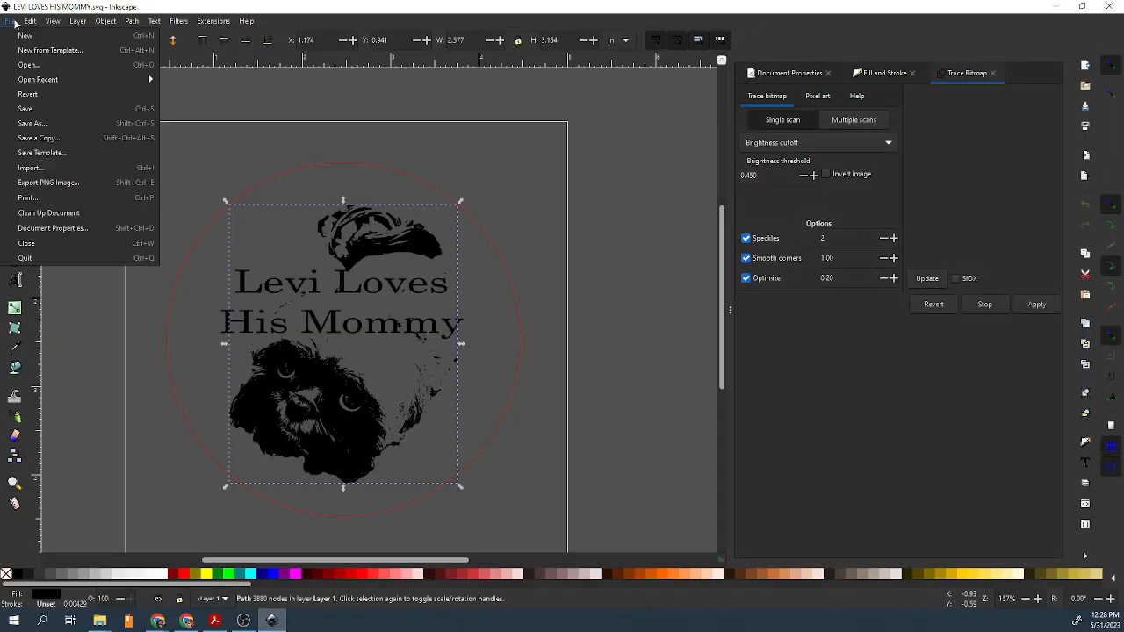
{"action": "left_click", "coordinate": [48, 168]}
{"action": "double_click", "coordinate": [97, 86]}
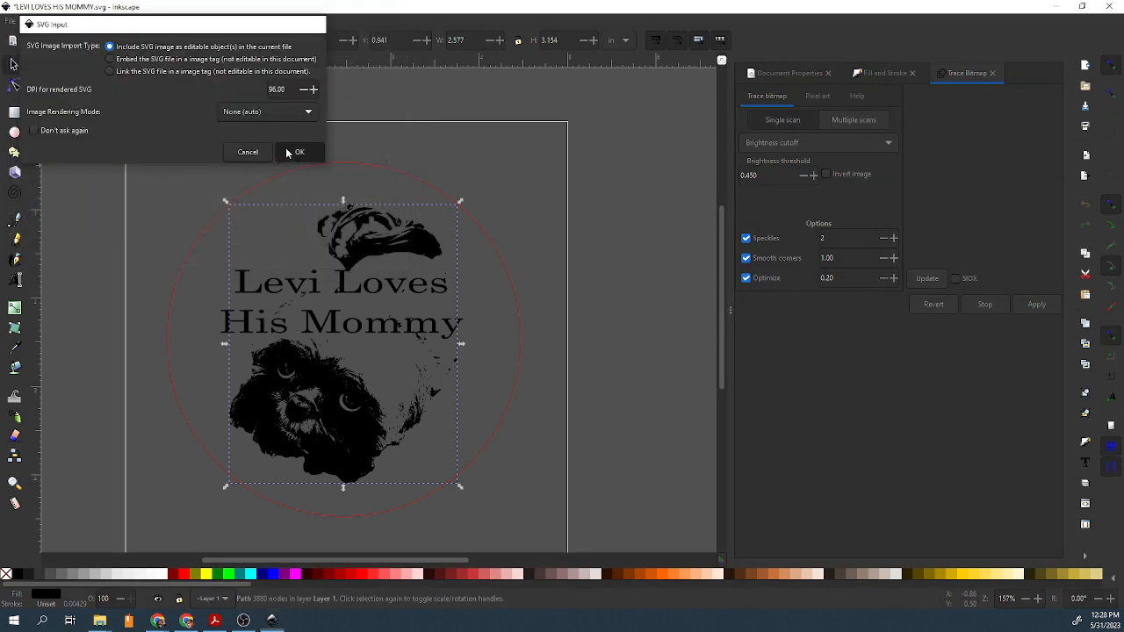
{"action": "left_click", "coordinate": [285, 147]}
Scale the imported silhouette down to about 1.15 by 1.59 in beside the lettering, and delete it
{"action": "left_click_drag", "start_coordinate": [254, 183], "coordinate": [426, 304]}
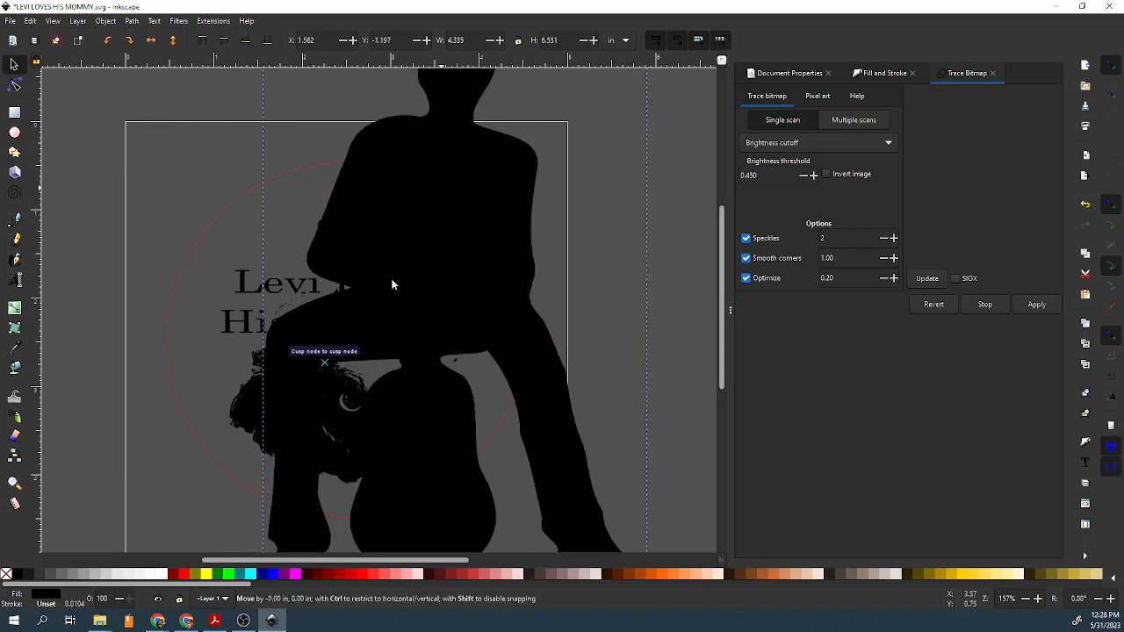
{"action": "left_click_drag", "start_coordinate": [408, 252], "coordinate": [345, 358]}
{"action": "left_click_drag", "start_coordinate": [586, 119], "coordinate": [359, 456]}
{"action": "left_click_drag", "start_coordinate": [289, 512], "coordinate": [444, 264]}
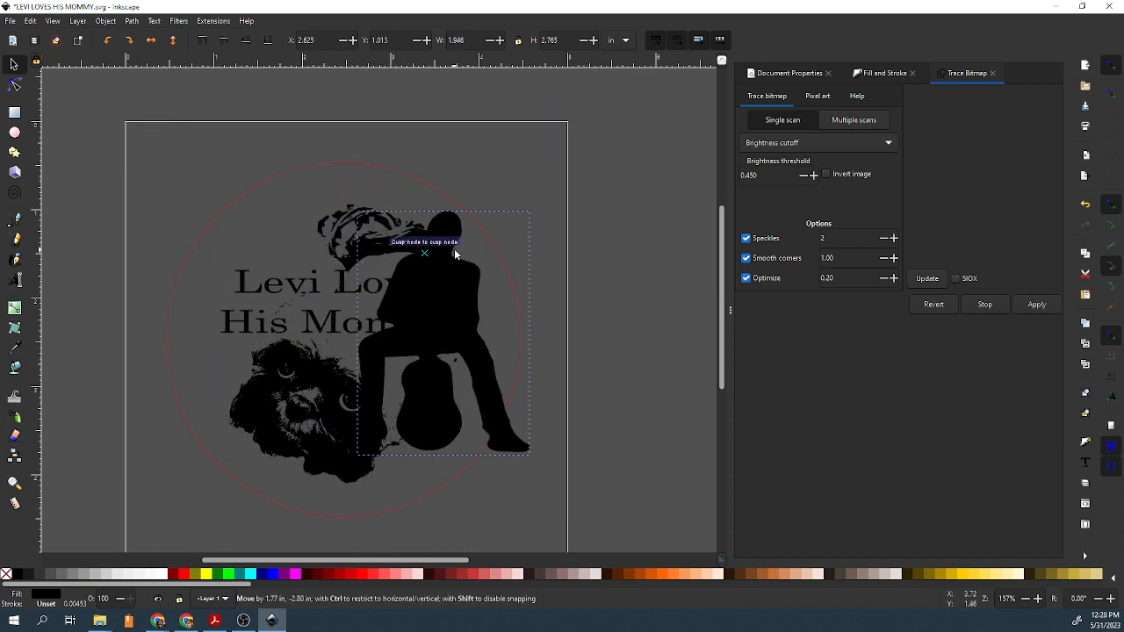
{"action": "left_click_drag", "start_coordinate": [525, 230], "coordinate": [559, 302]}
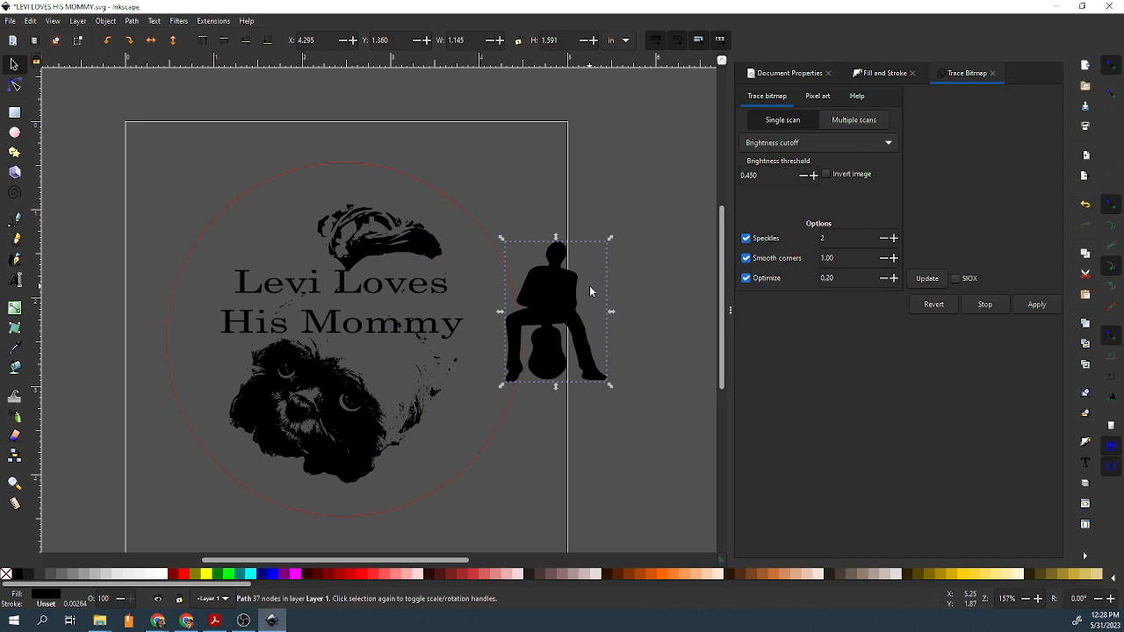
{"action": "key", "text": "Delete"}
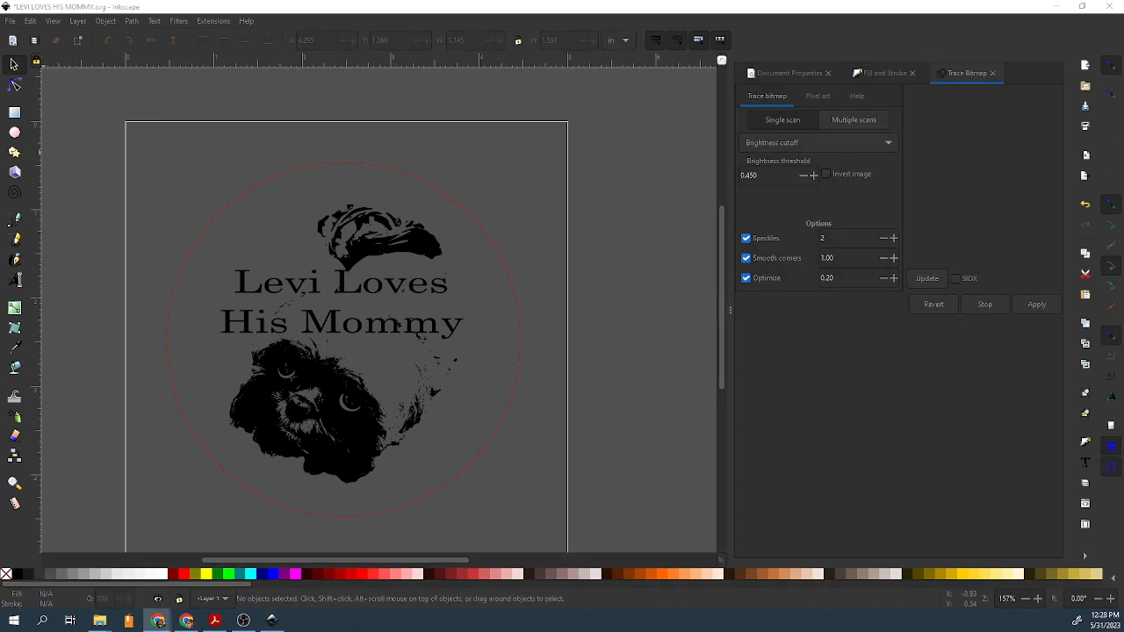
Switch to Chrome and run a Google image search for "dog"
{"action": "left_click", "coordinate": [159, 621]}
{"action": "left_click_drag", "start_coordinate": [187, 132], "coordinate": [134, 58]}
{"action": "type", "text": "dog"}
{"action": "key", "text": "Return"}
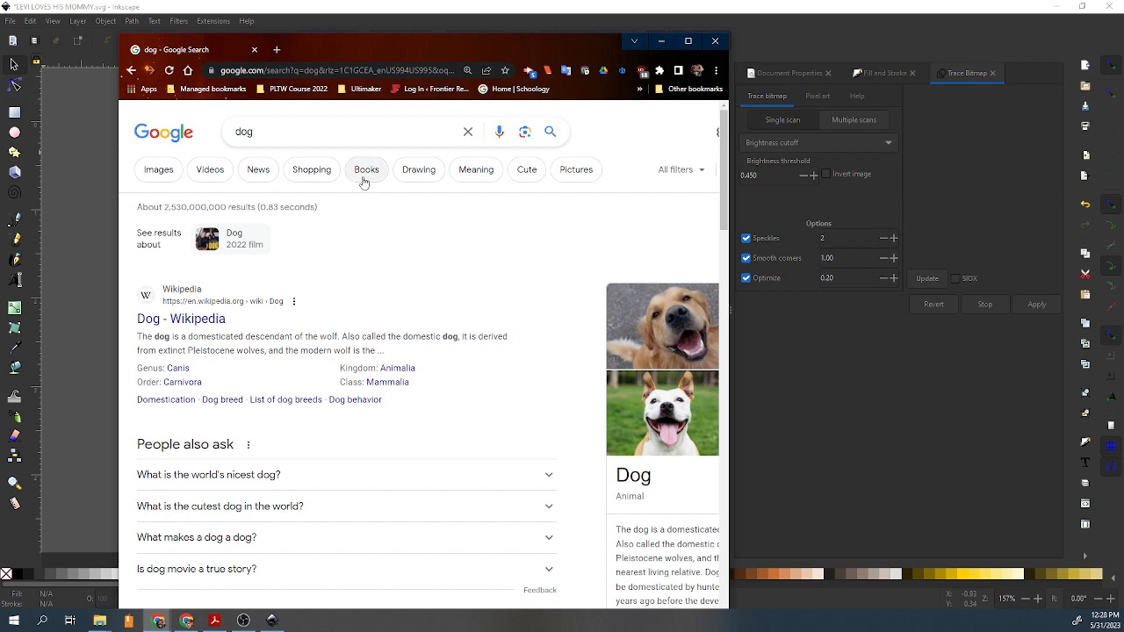
{"action": "left_click", "coordinate": [161, 172]}
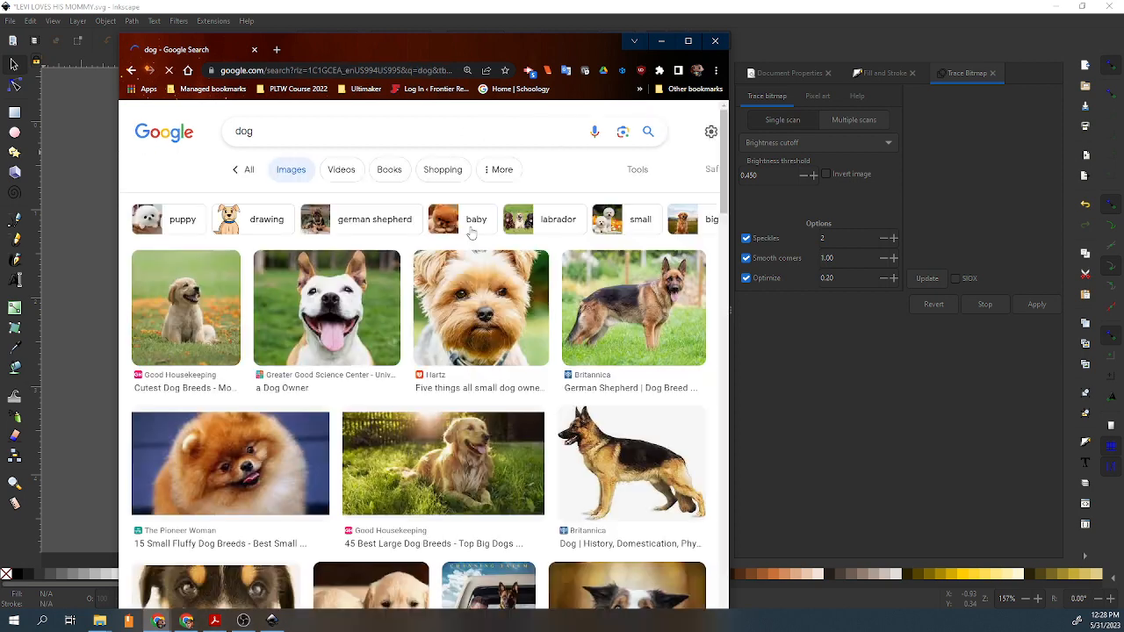
Filter the dog image results to black and white clip art
{"action": "left_click", "coordinate": [632, 170]}
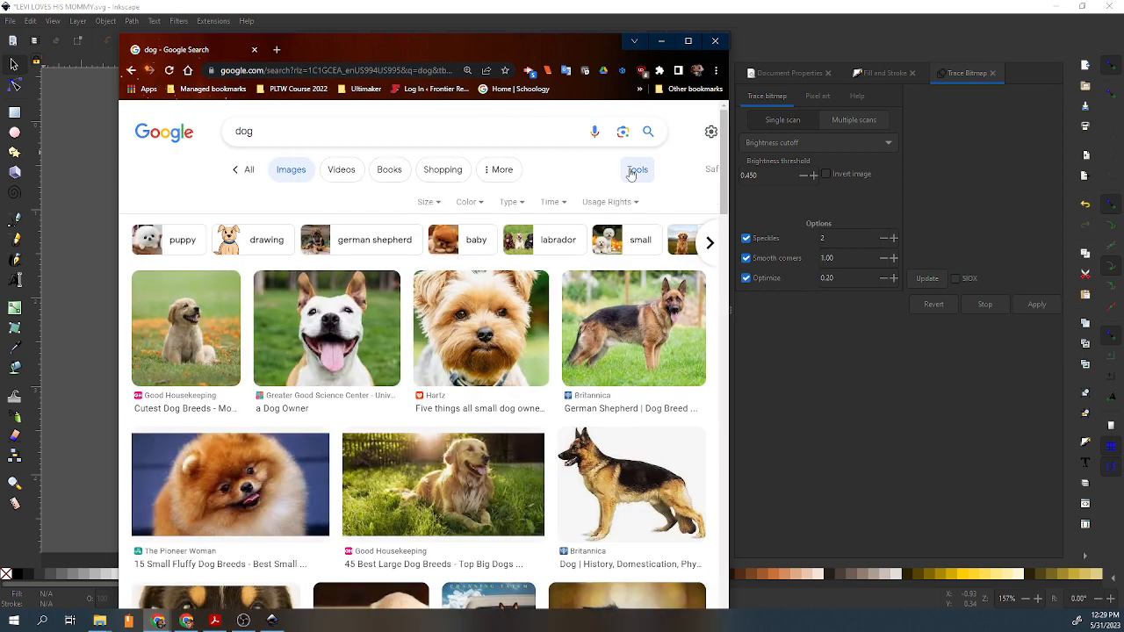
{"action": "left_click", "coordinate": [468, 202]}
{"action": "left_click", "coordinate": [475, 248]}
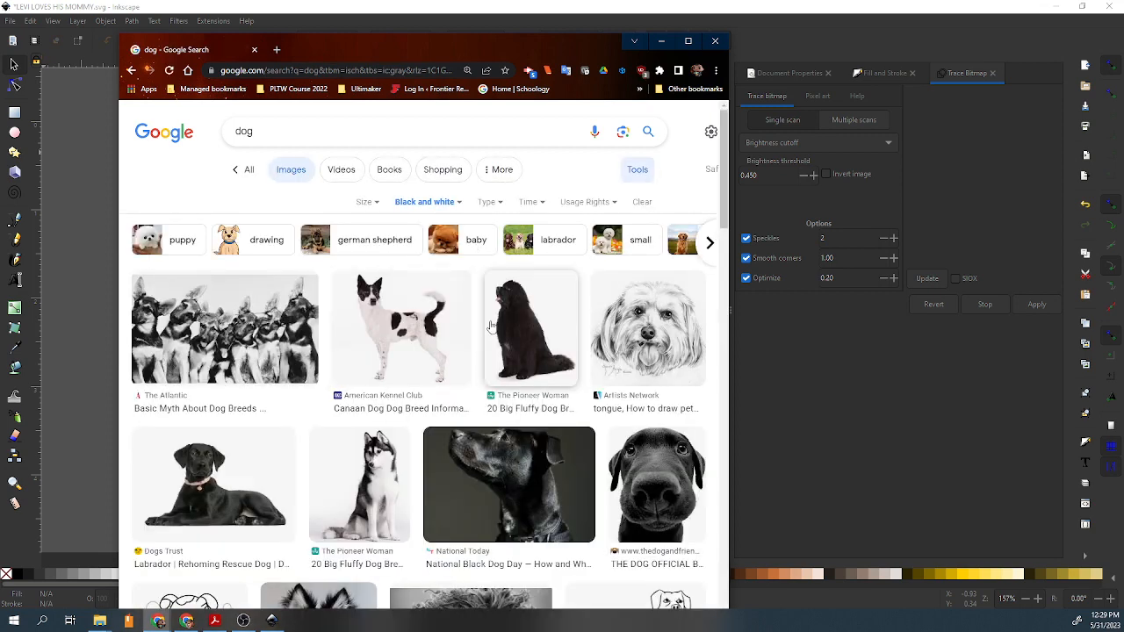
{"action": "left_click", "coordinate": [489, 202]}
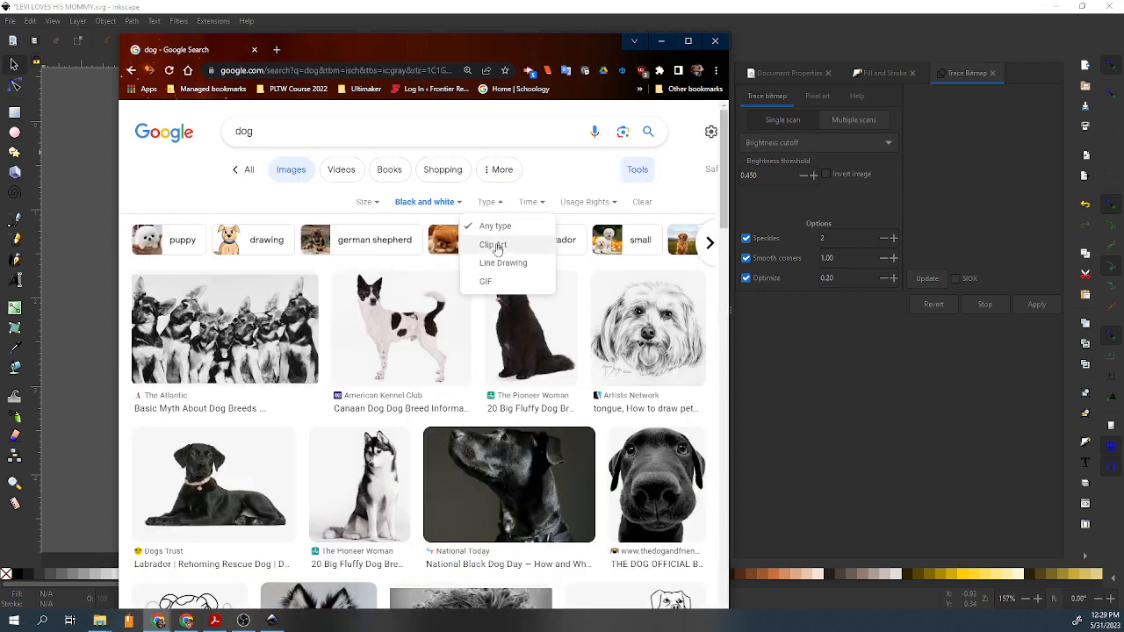
{"action": "left_click", "coordinate": [494, 246]}
Find the "Playful Dog Silhouette" image from Etsy in the results and save it to the Downloads folder
{"action": "scroll", "coordinate": [439, 387], "scroll_direction": "down", "scroll_amount": 3}
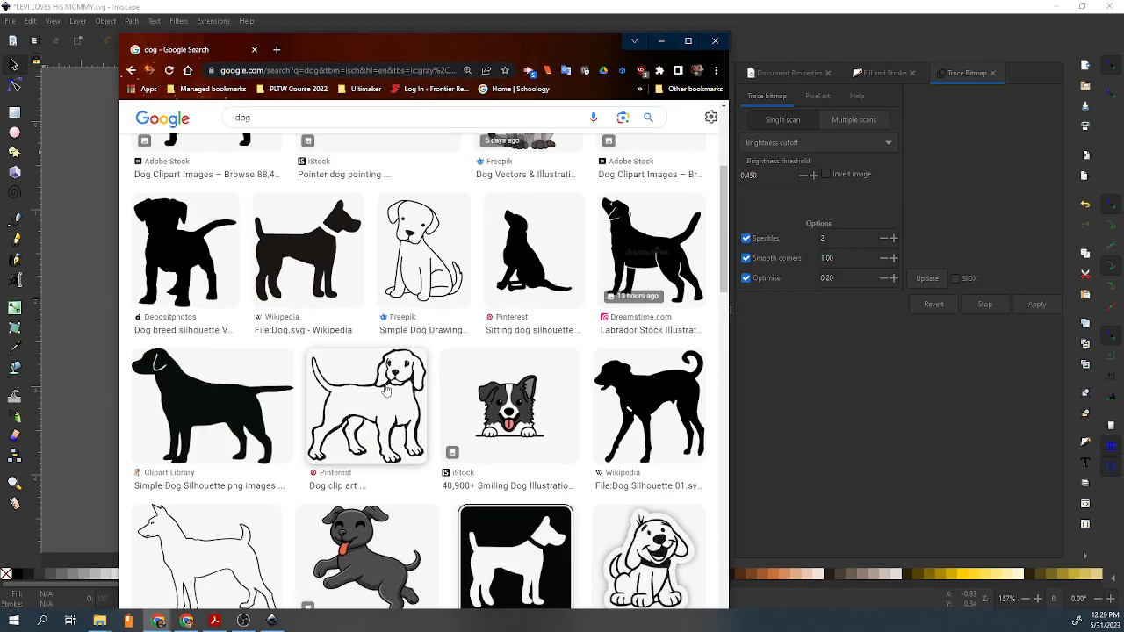
{"action": "scroll", "coordinate": [383, 397], "scroll_direction": "down", "scroll_amount": 2}
{"action": "scroll", "coordinate": [384, 397], "scroll_direction": "down", "scroll_amount": 6}
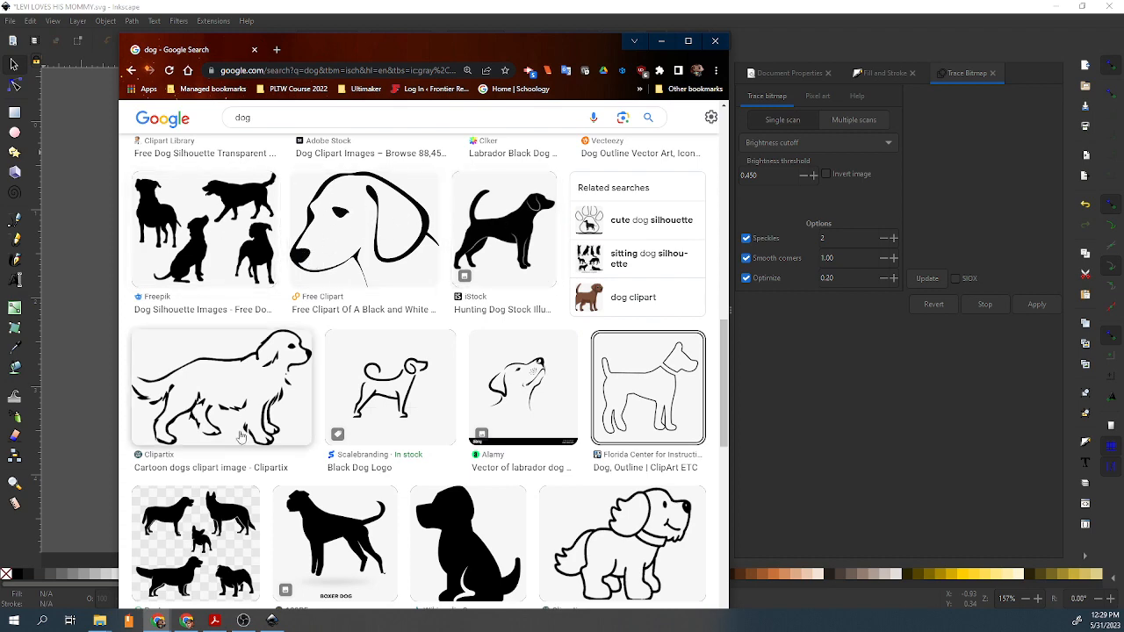
{"action": "scroll", "coordinate": [308, 482], "scroll_direction": "down", "scroll_amount": 2}
{"action": "scroll", "coordinate": [405, 433], "scroll_direction": "down", "scroll_amount": 3}
{"action": "scroll", "coordinate": [404, 433], "scroll_direction": "down", "scroll_amount": 2}
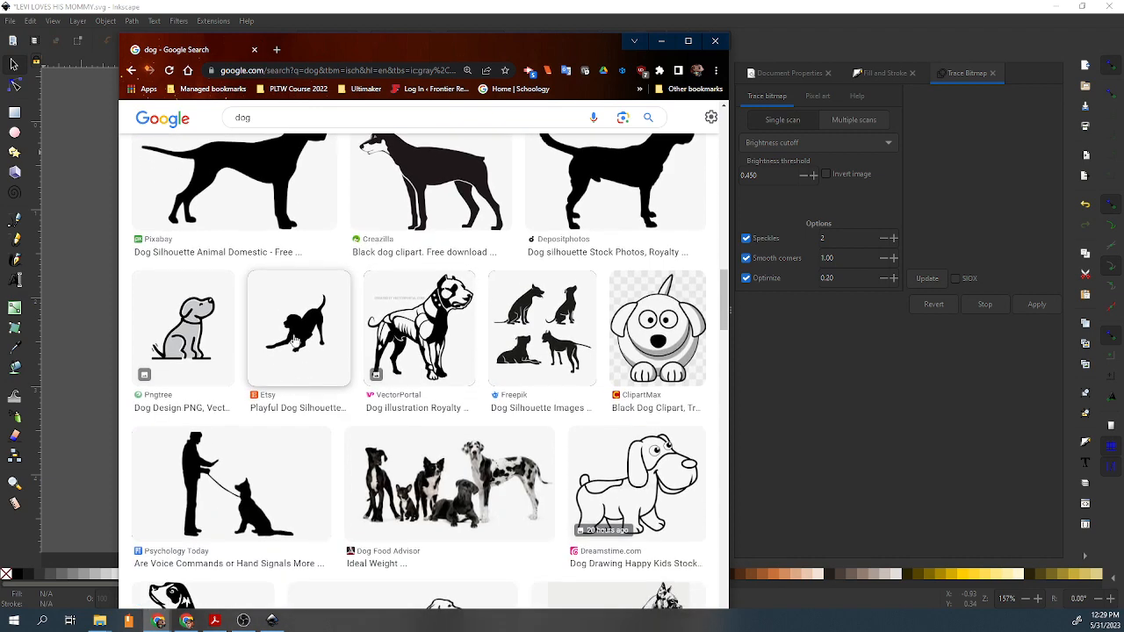
{"action": "left_click", "coordinate": [298, 317]}
{"action": "right_click", "coordinate": [553, 323]}
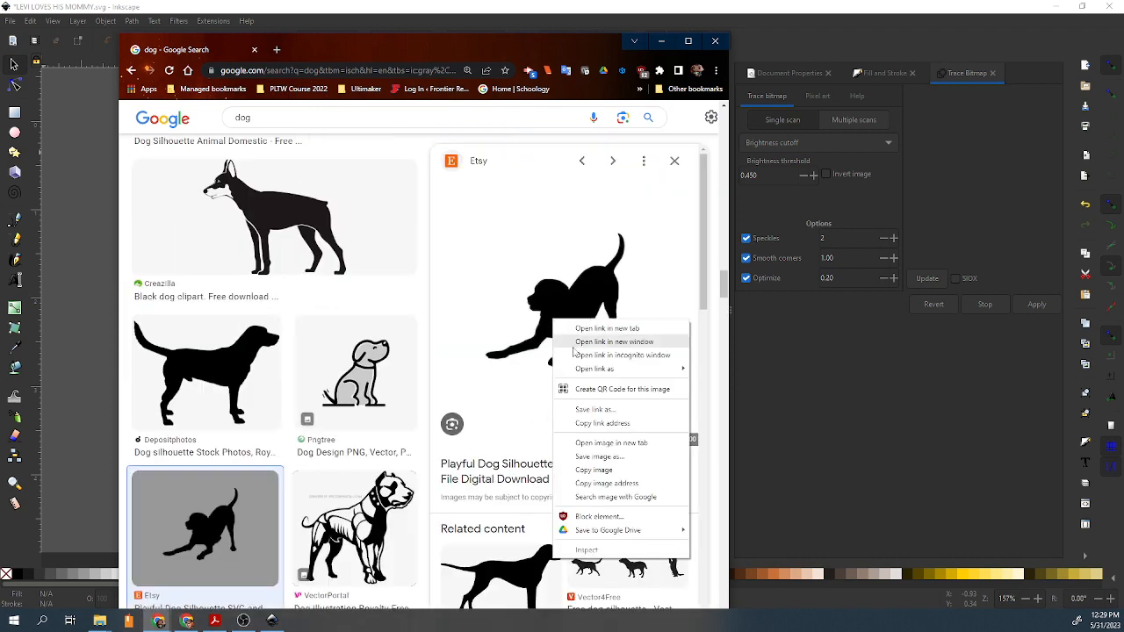
{"action": "left_click", "coordinate": [601, 458]}
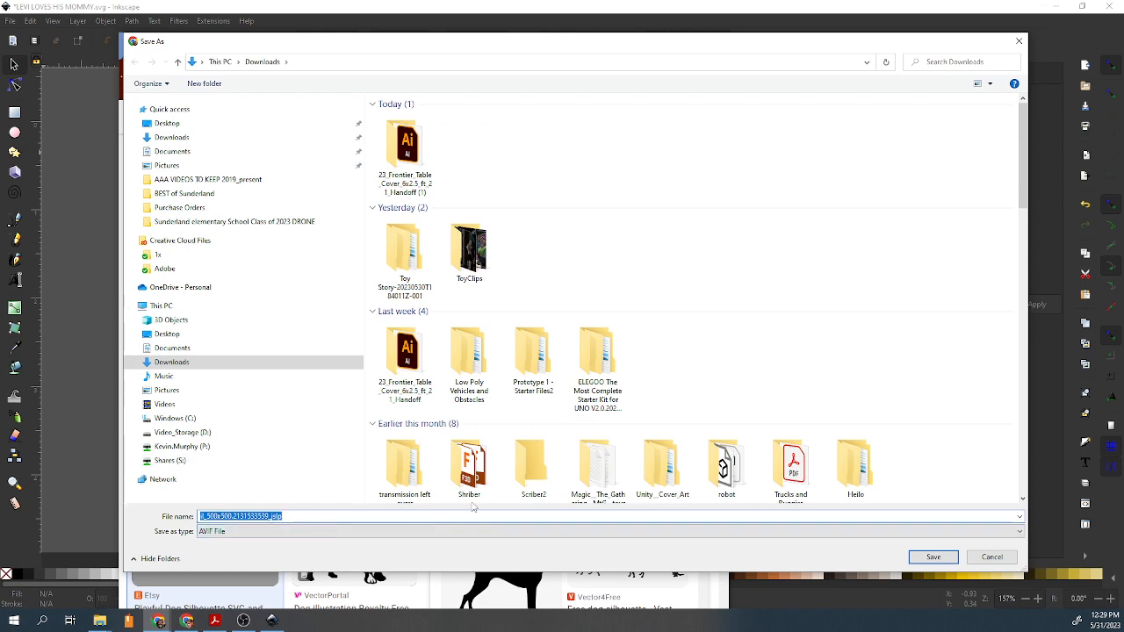
{"action": "left_click", "coordinate": [934, 557]}
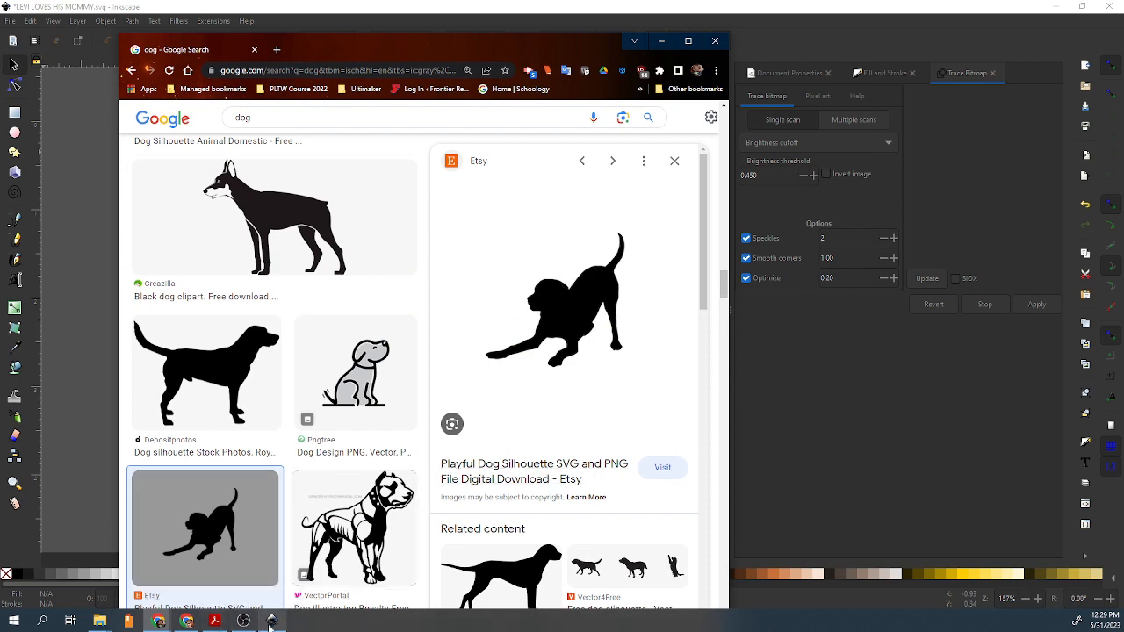
Open the Psychology Today silhouette of a man with a leashed dog and save it as puppy-training-clipart-1_0_0 in Downloads
{"action": "mouse_move", "coordinate": [271, 625]}
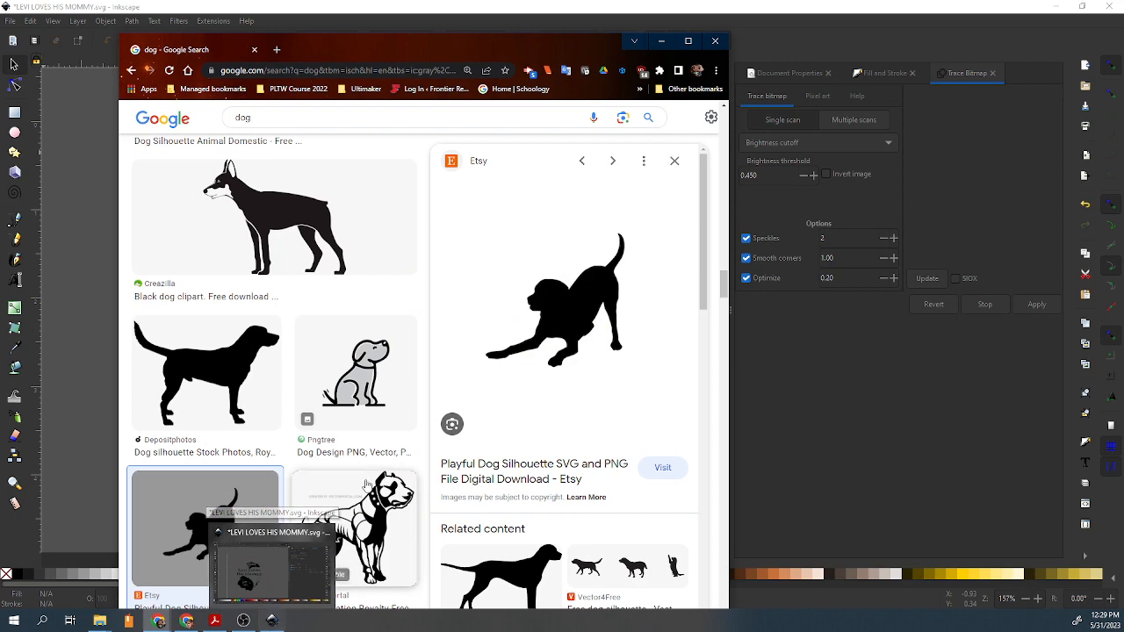
{"action": "scroll", "coordinate": [250, 571], "scroll_direction": "down", "scroll_amount": 3}
{"action": "scroll", "coordinate": [268, 462], "scroll_direction": "down", "scroll_amount": 1}
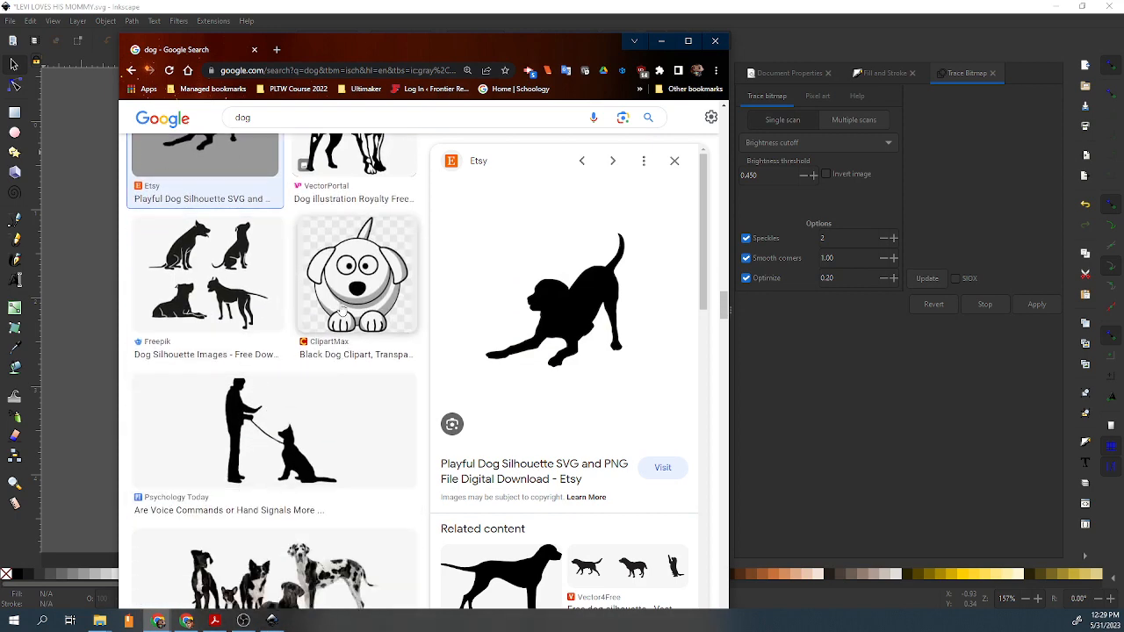
{"action": "left_click", "coordinate": [268, 439]}
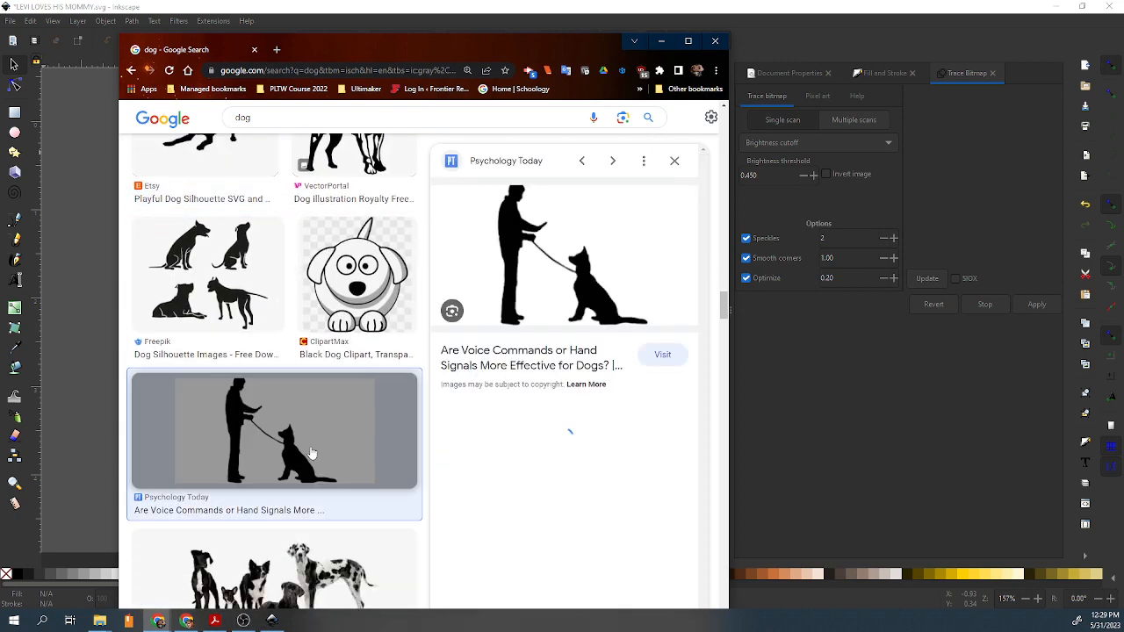
{"action": "right_click", "coordinate": [499, 297]}
{"action": "left_click", "coordinate": [546, 431]}
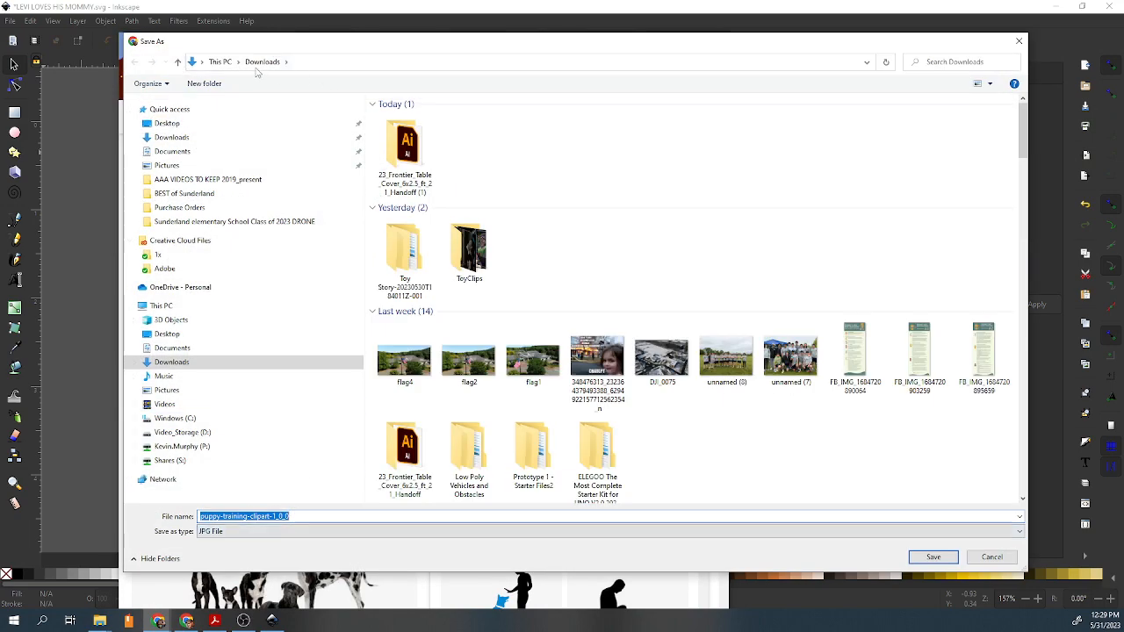
{"action": "left_click", "coordinate": [935, 560]}
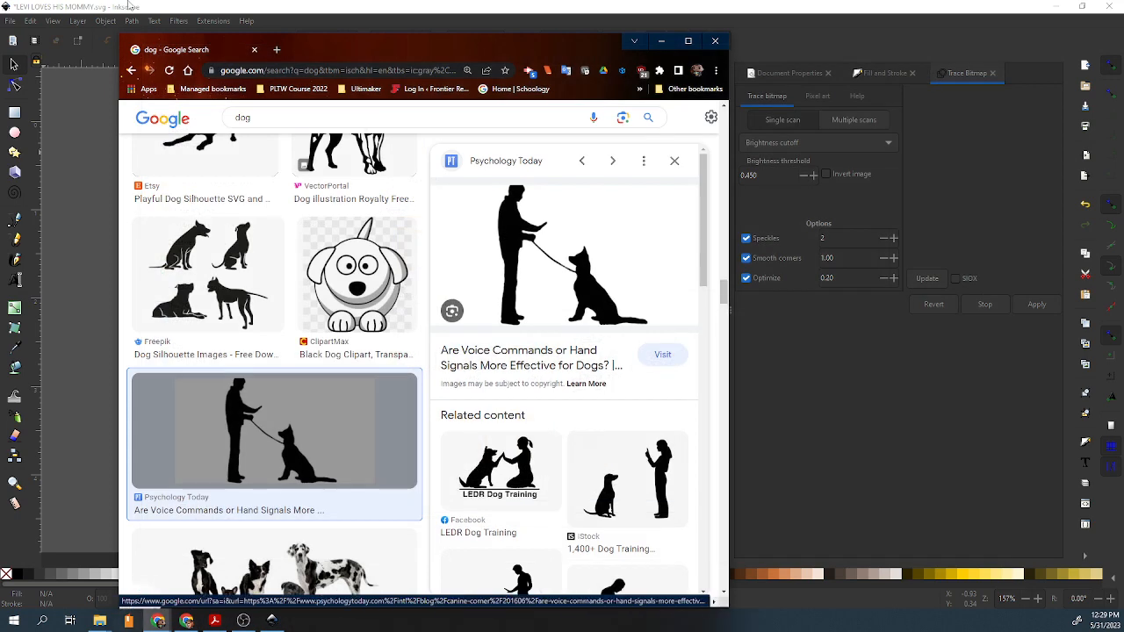
Switch to Inkscape and import puppy-training-clipart-1_0_0 as an embedded image with the DPI taken from the file
{"action": "left_click", "coordinate": [195, 6]}
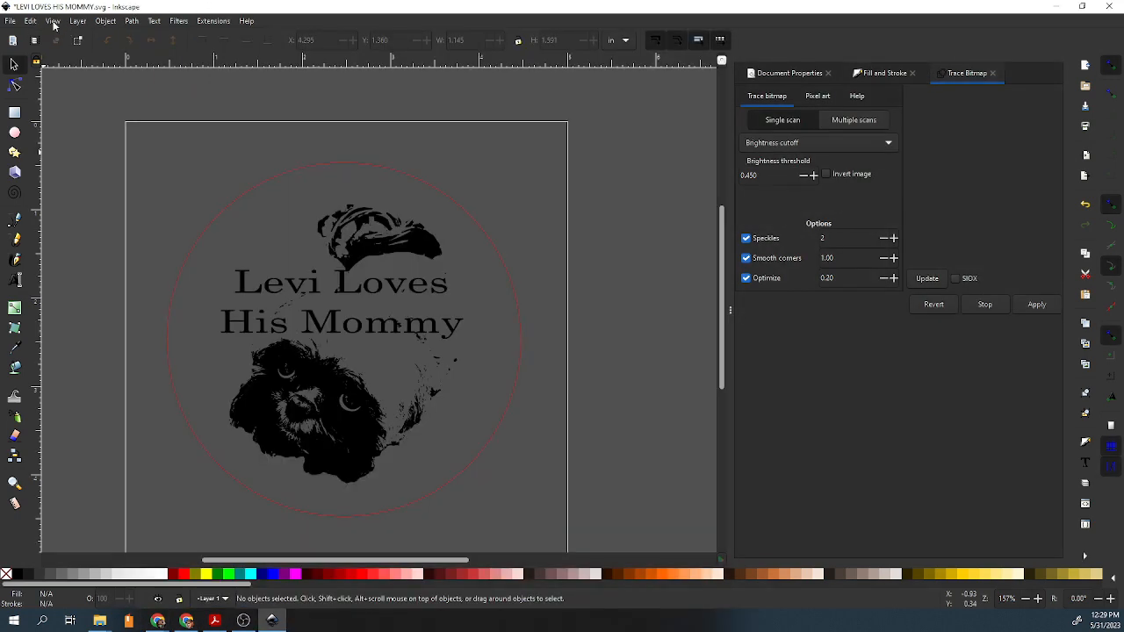
{"action": "left_click", "coordinate": [10, 21]}
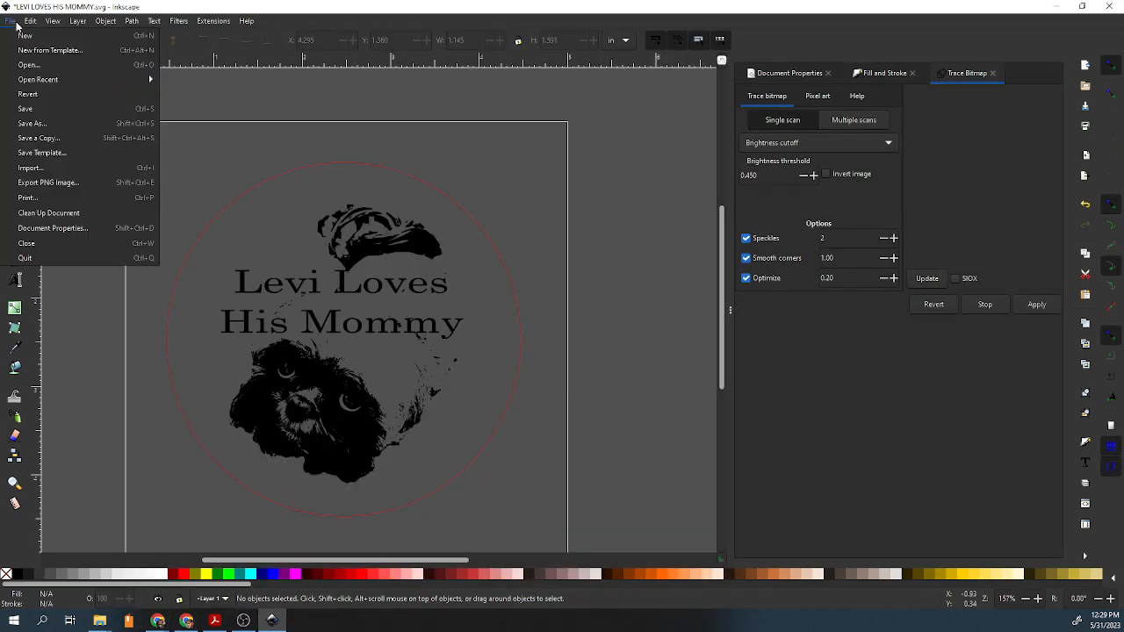
{"action": "left_click", "coordinate": [42, 167]}
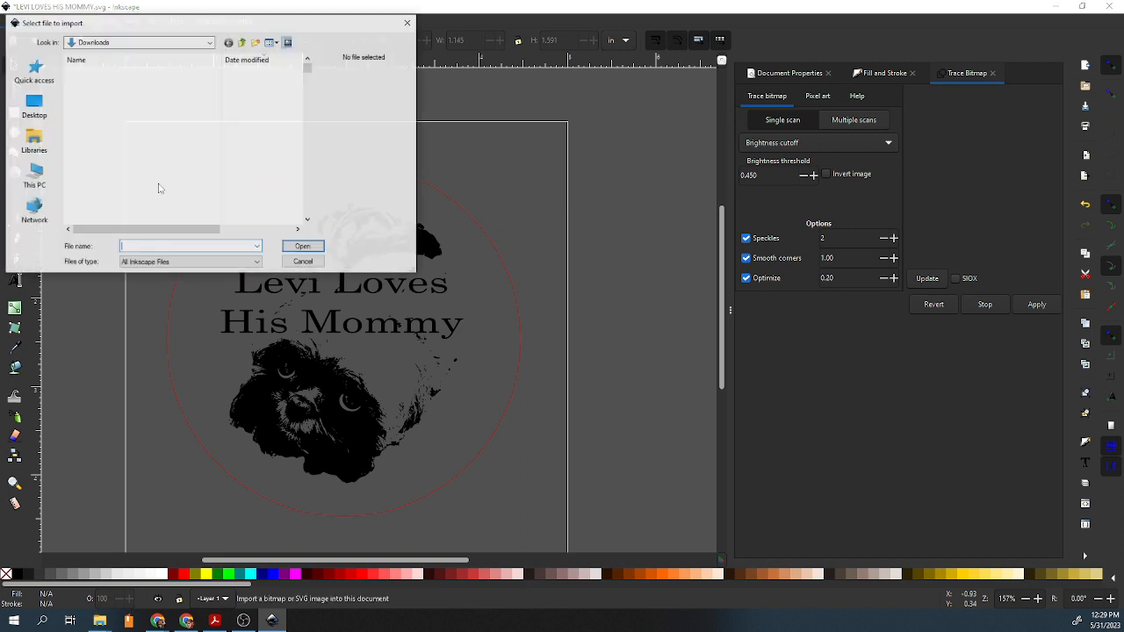
{"action": "left_click", "coordinate": [92, 87]}
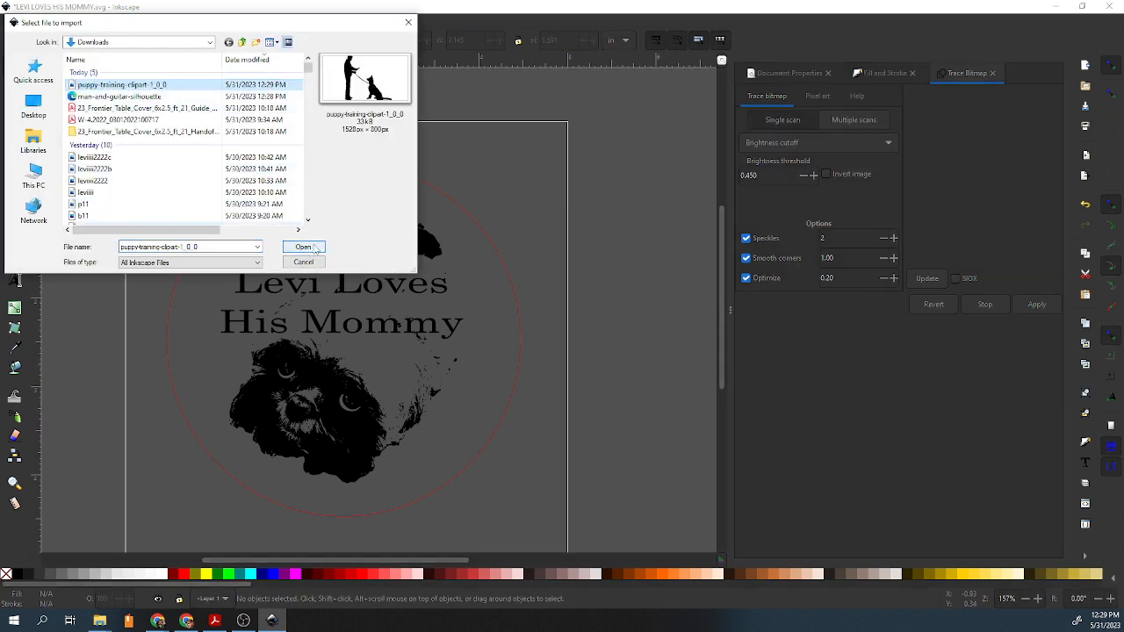
{"action": "left_click", "coordinate": [118, 86]}
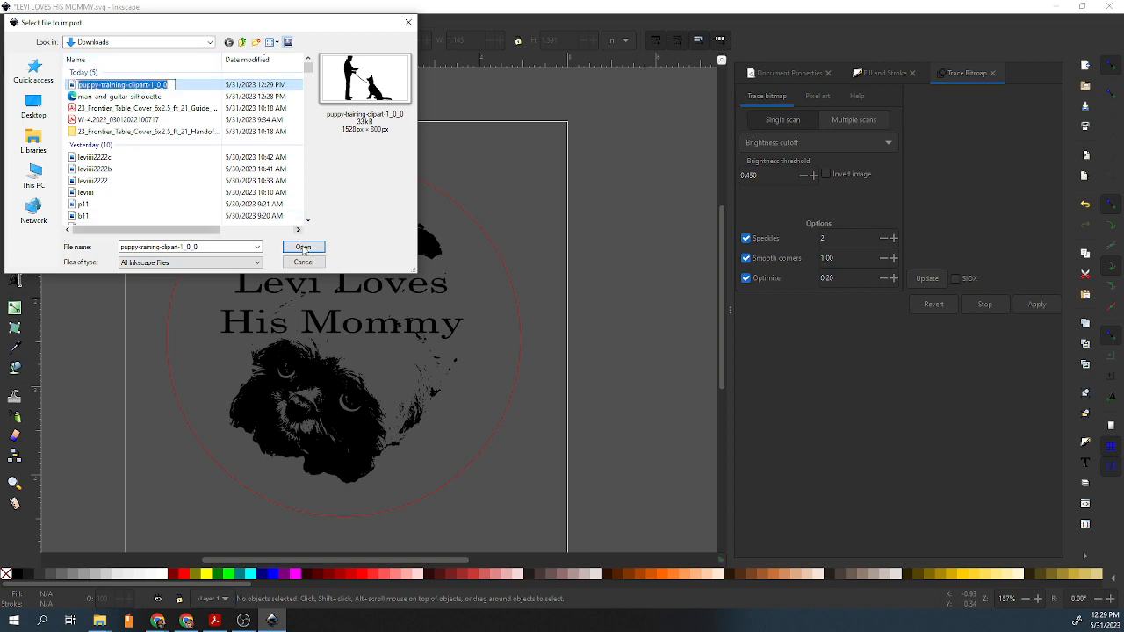
{"action": "left_click", "coordinate": [72, 87]}
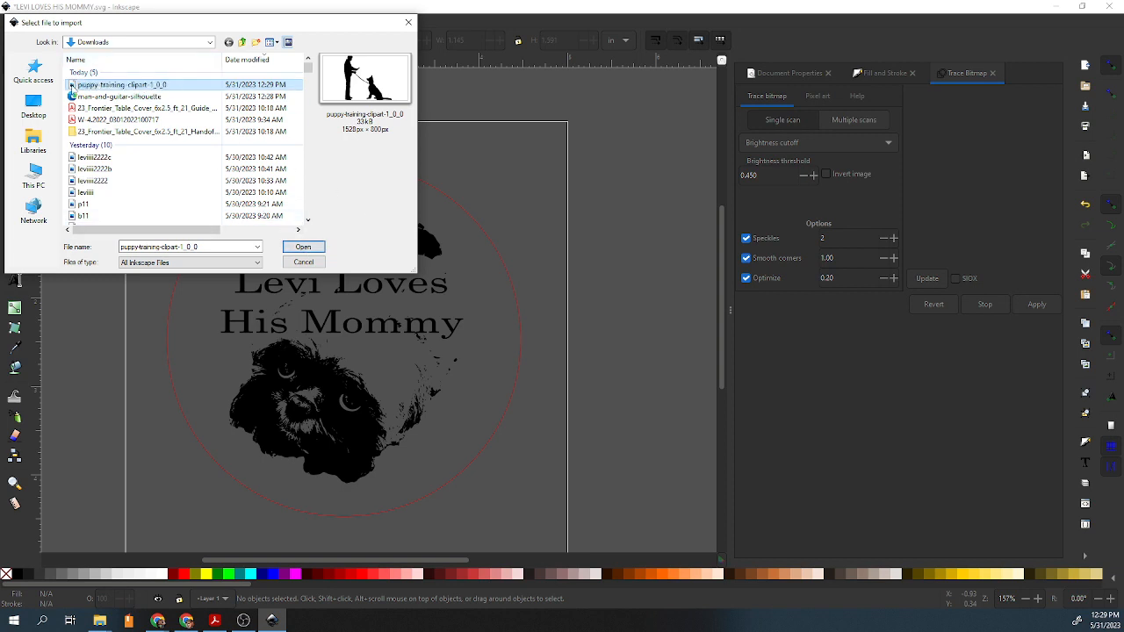
{"action": "left_click", "coordinate": [303, 246]}
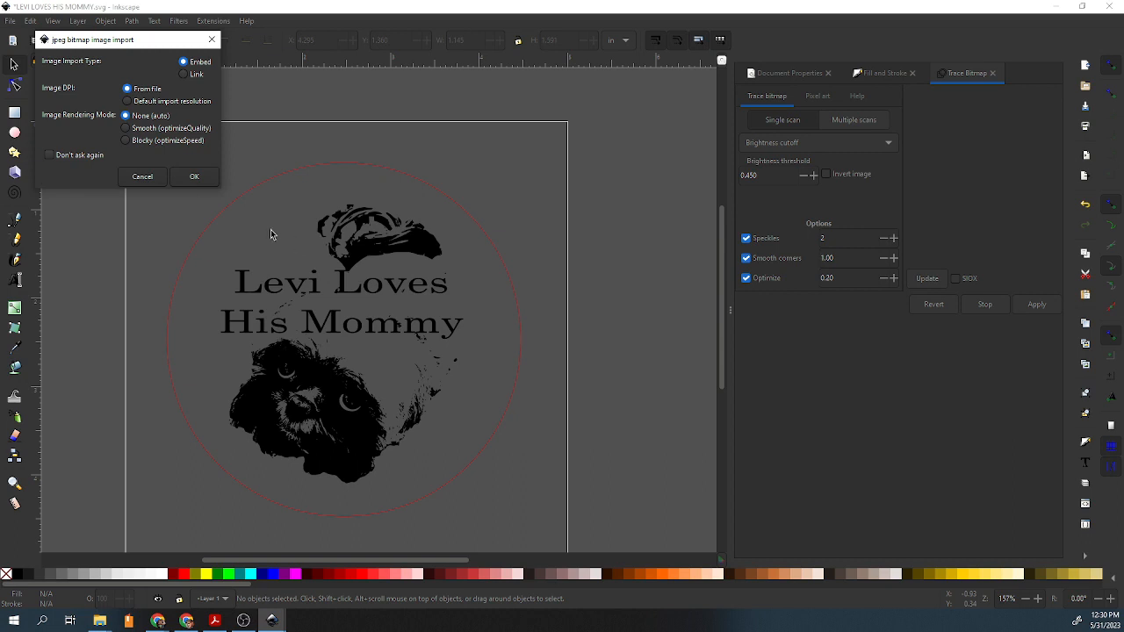
{"action": "left_click", "coordinate": [190, 181]}
Scale the imported man-and-dog image down to about 4.55 by 2.38 in and place it over the page's lower part
{"action": "left_click_drag", "start_coordinate": [229, 220], "coordinate": [383, 286]}
{"action": "scroll", "coordinate": [299, 250], "scroll_direction": "down", "scroll_amount": 3}
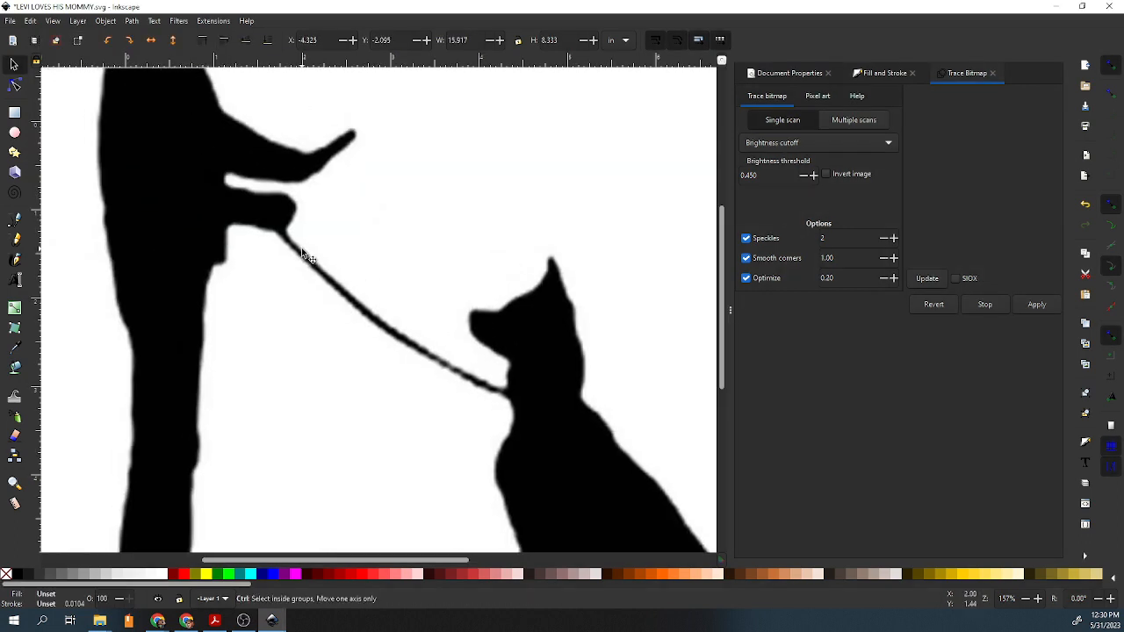
{"action": "left_click_drag", "start_coordinate": [100, 137], "coordinate": [349, 253]}
{"action": "key", "text": "ctrl+z"}
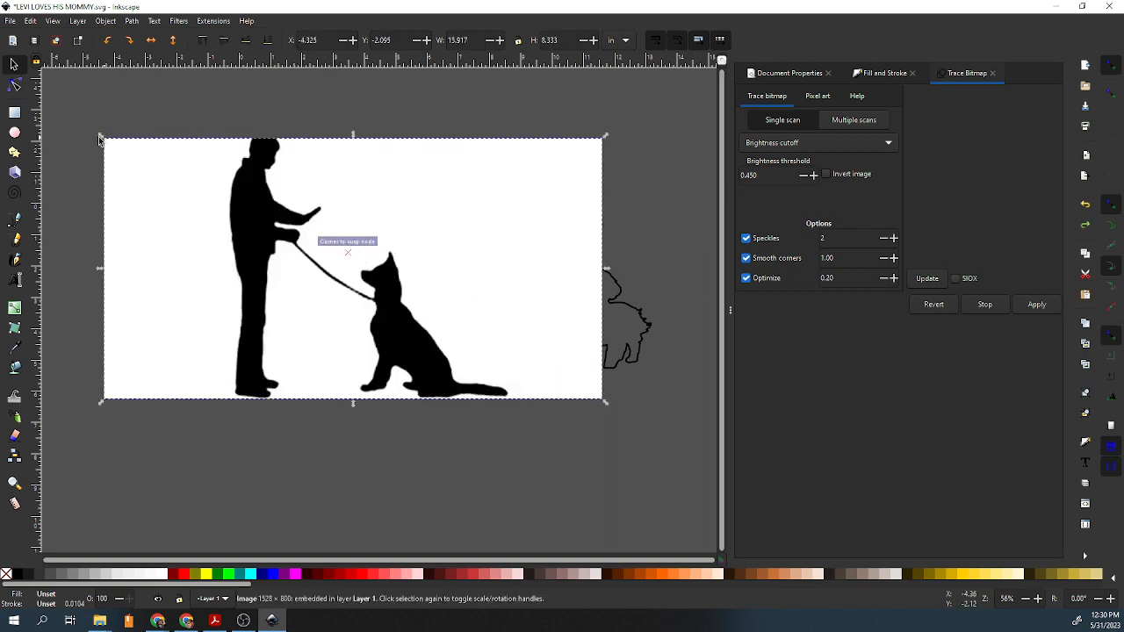
{"action": "left_click_drag", "start_coordinate": [100, 137], "coordinate": [342, 302]}
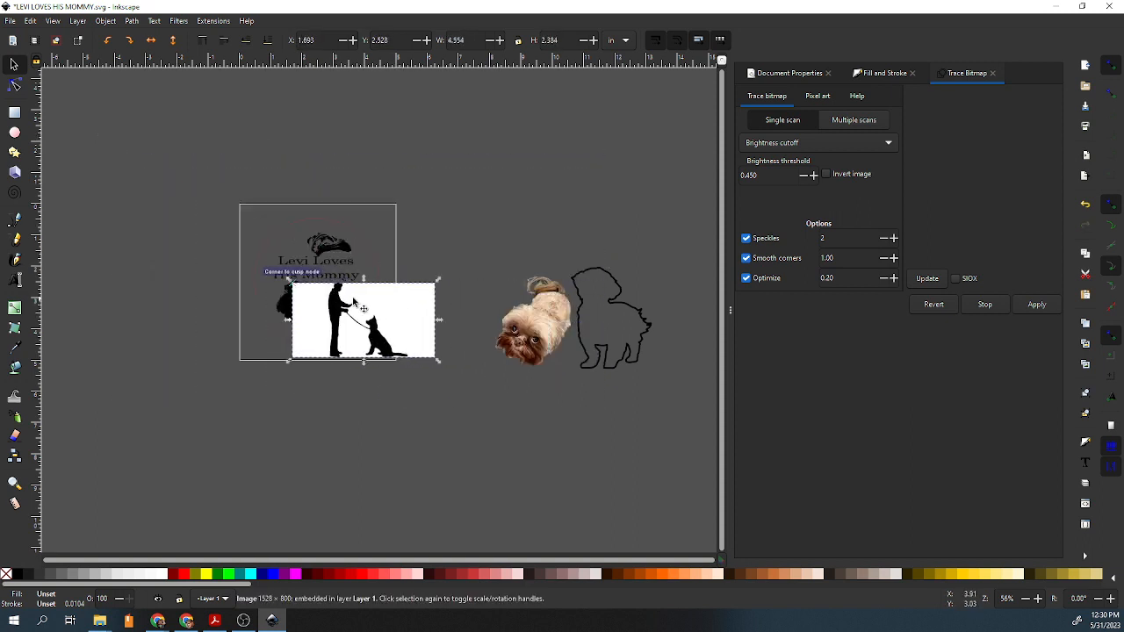
Trace the man-and-dog image into a vector path using a single-scan brightness cutoff with threshold 0.450
{"action": "left_click", "coordinate": [104, 20]}
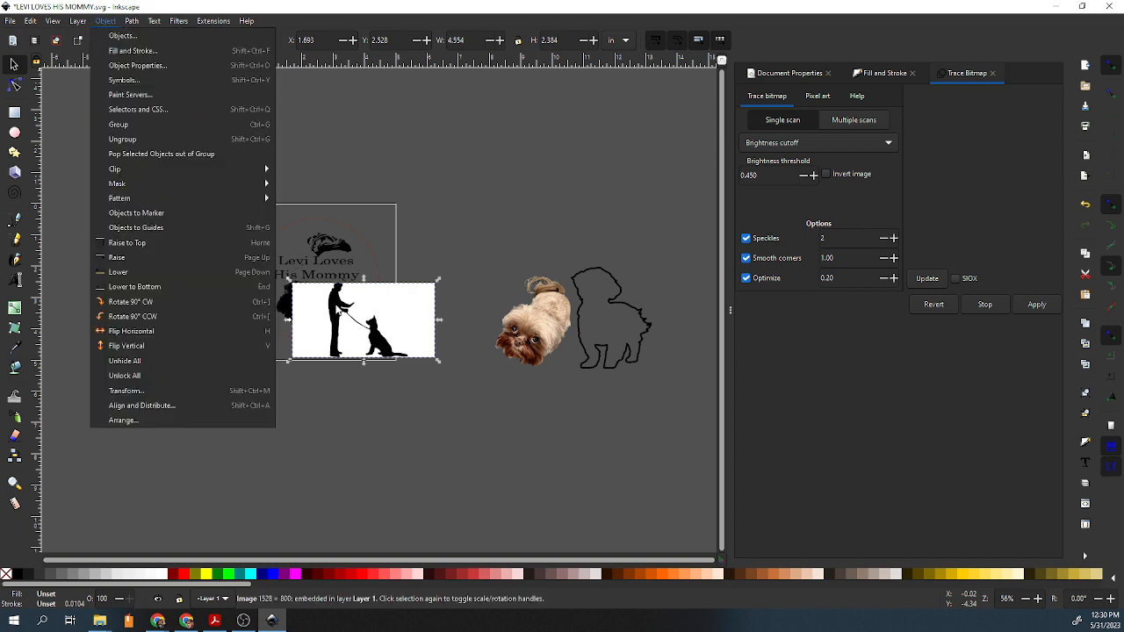
{"action": "key", "text": "Escape"}
{"action": "right_click", "coordinate": [372, 312]}
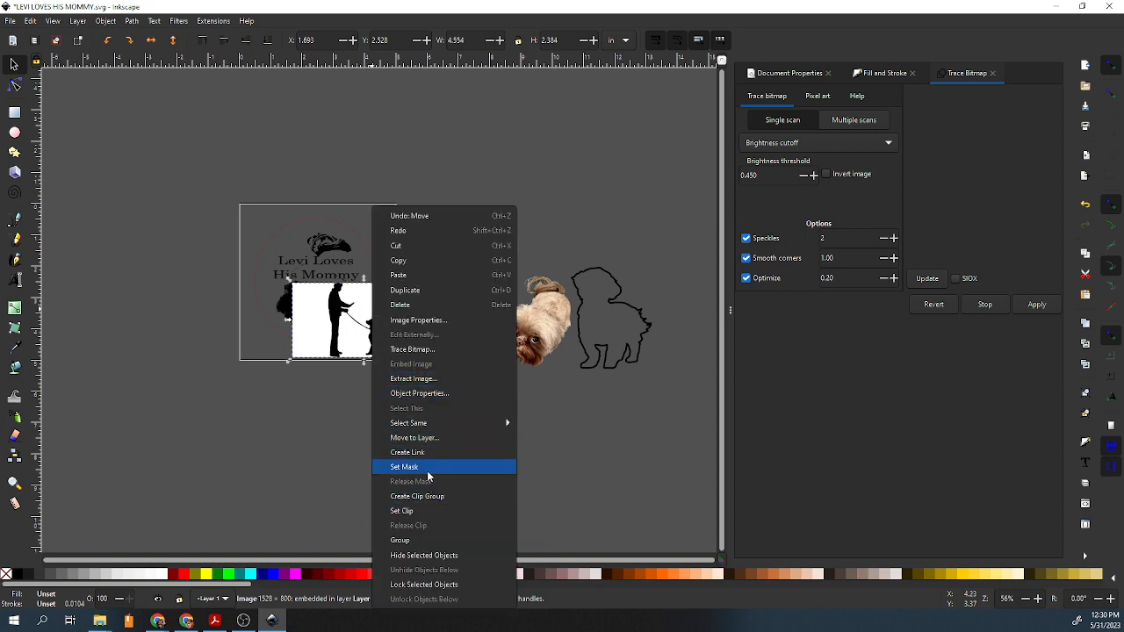
{"action": "left_click", "coordinate": [415, 351]}
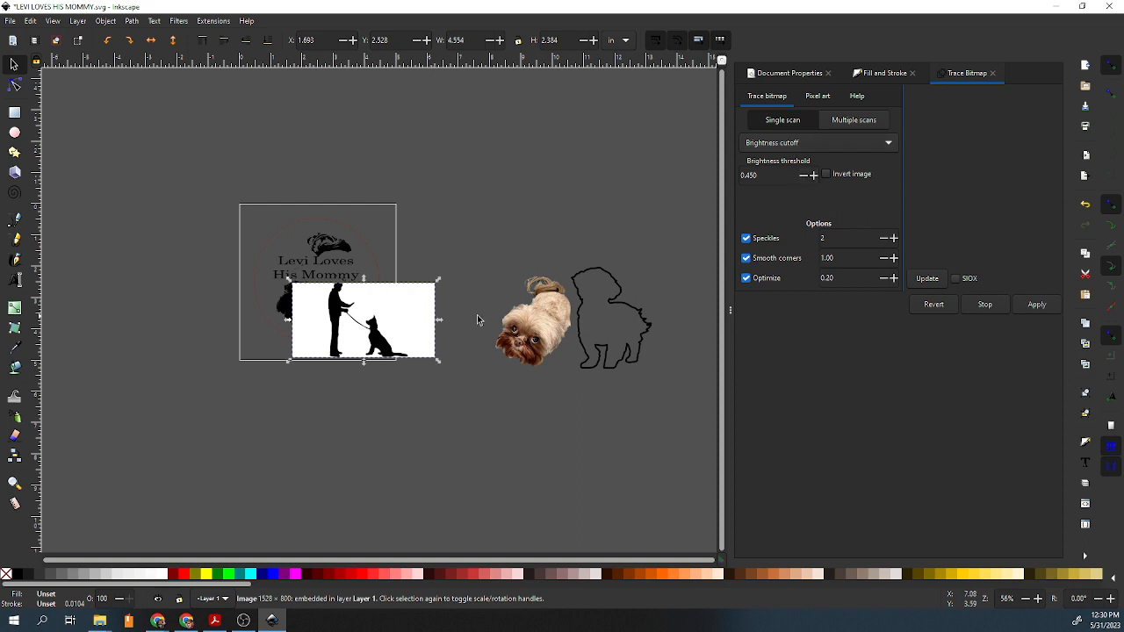
{"action": "left_click", "coordinate": [1035, 304]}
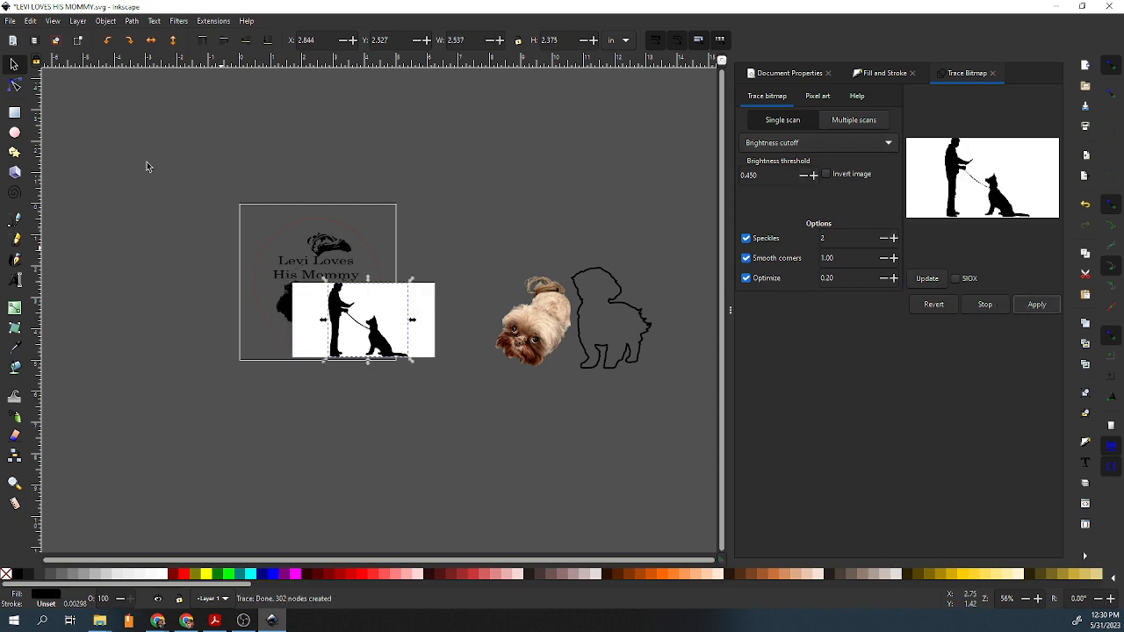
Move the traced silhouette off the bitmap and delete the original man-and-dog image
{"action": "mouse_move", "coordinate": [345, 303]}
{"action": "left_mouse_down"}
{"action": "mouse_move", "coordinate": [415, 268]}
{"action": "mouse_move", "coordinate": [443, 212]}
{"action": "left_mouse_up"}
{"action": "left_click", "coordinate": [409, 328]}
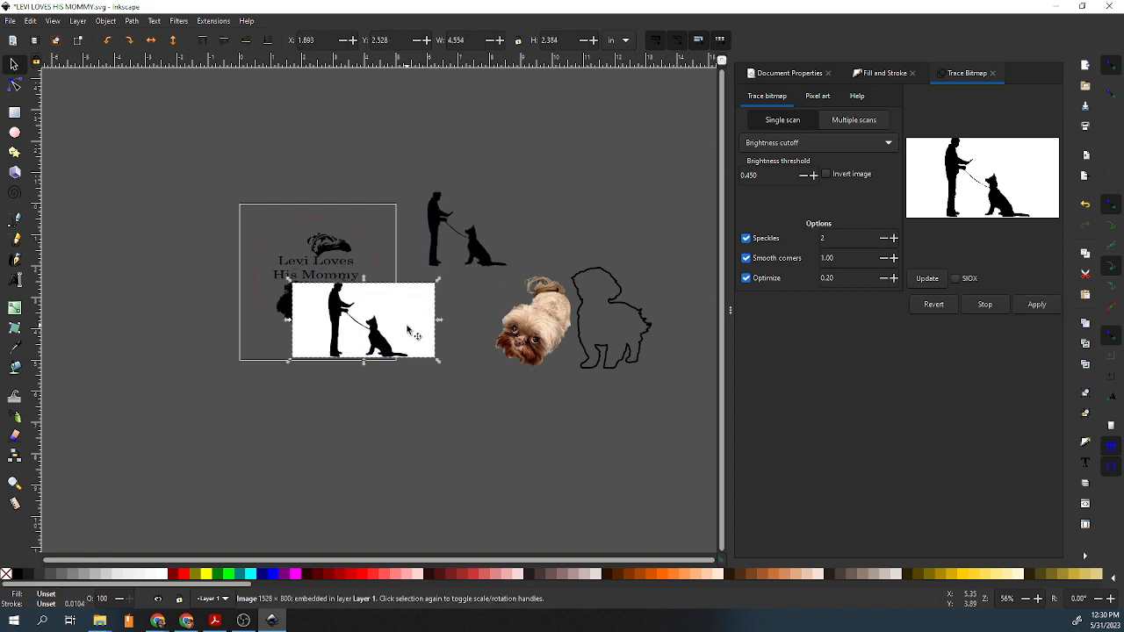
{"action": "key", "text": "Delete"}
Move the traced silhouette over the page's edge and reshape the dog's ear tip by pulling its nodes outward
{"action": "mouse_move", "coordinate": [478, 252]}
{"action": "left_mouse_down"}
{"action": "mouse_move", "coordinate": [412, 335]}
{"action": "mouse_move", "coordinate": [397, 334]}
{"action": "left_mouse_up"}
{"action": "scroll", "coordinate": [397, 339], "scroll_direction": "up", "scroll_amount": 6}
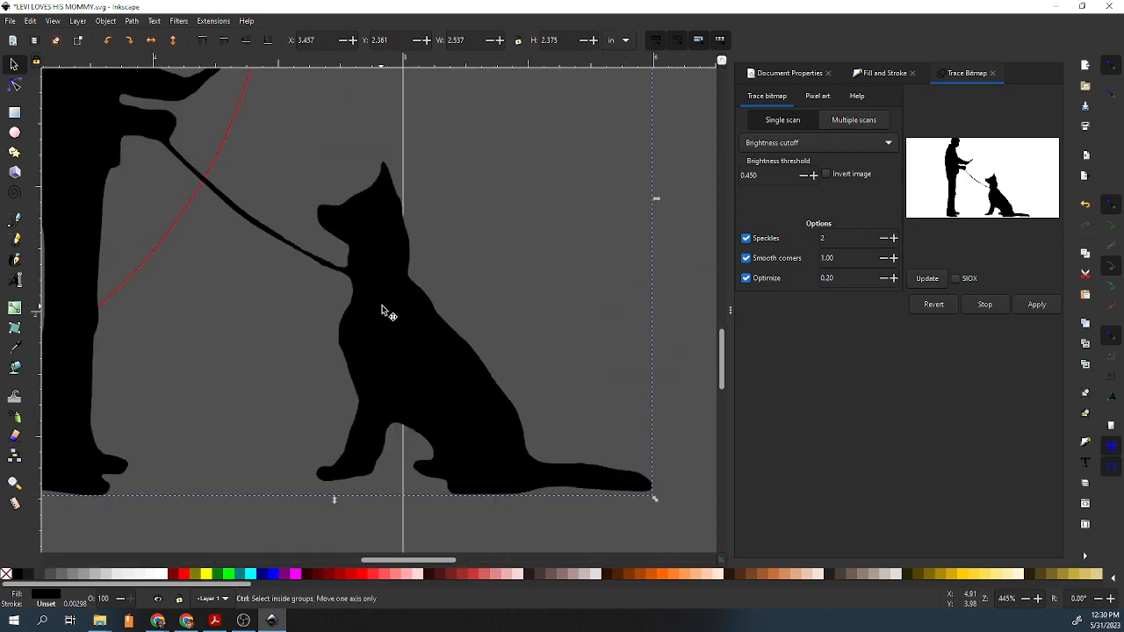
{"action": "left_click", "coordinate": [14, 86]}
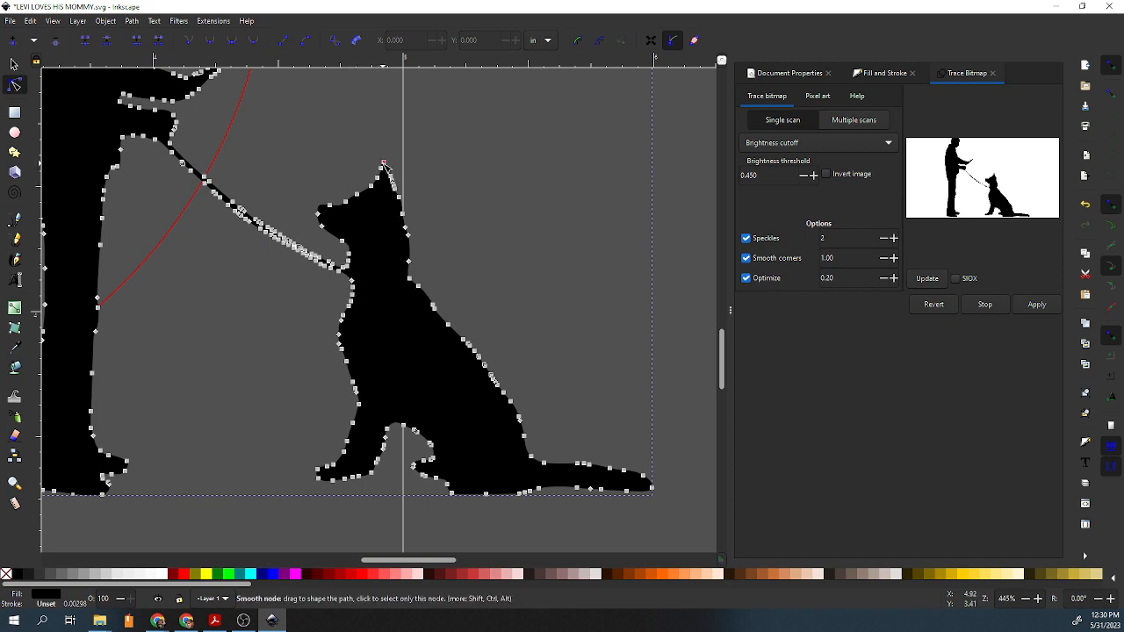
{"action": "left_click_drag", "start_coordinate": [387, 164], "coordinate": [412, 132]}
{"action": "left_click_drag", "start_coordinate": [390, 170], "coordinate": [427, 139]}
Move the edited man-and-dog silhouette off the page, next to the color dog photo
{"action": "scroll", "coordinate": [217, 261], "scroll_direction": "down", "scroll_amount": 4}
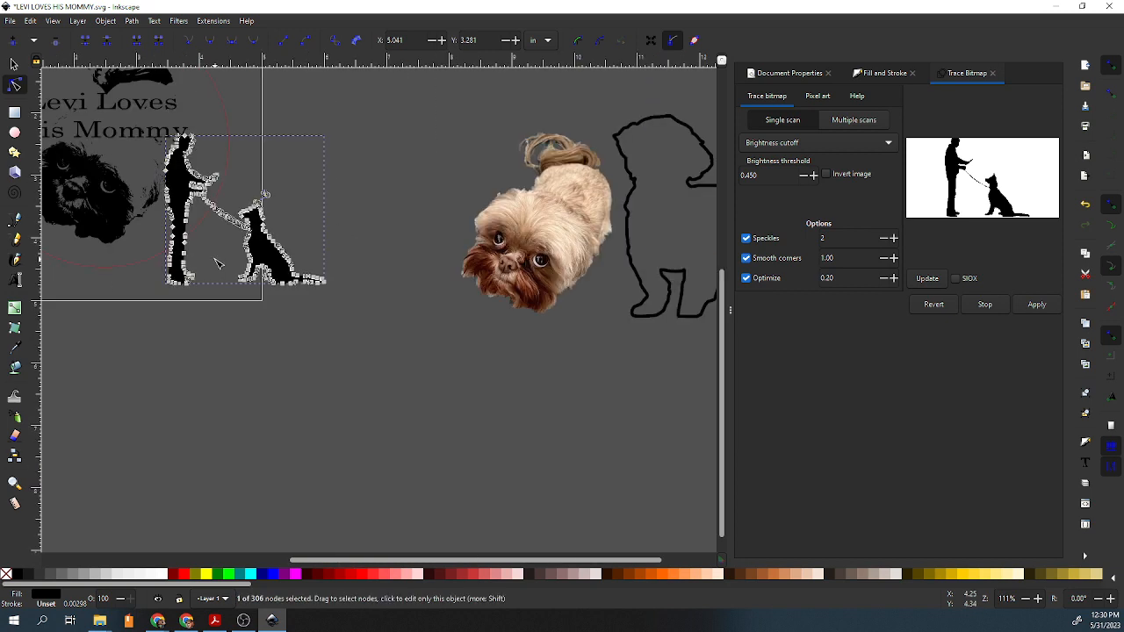
{"action": "left_click", "coordinate": [14, 64]}
{"action": "left_click_drag", "start_coordinate": [188, 188], "coordinate": [401, 288]}
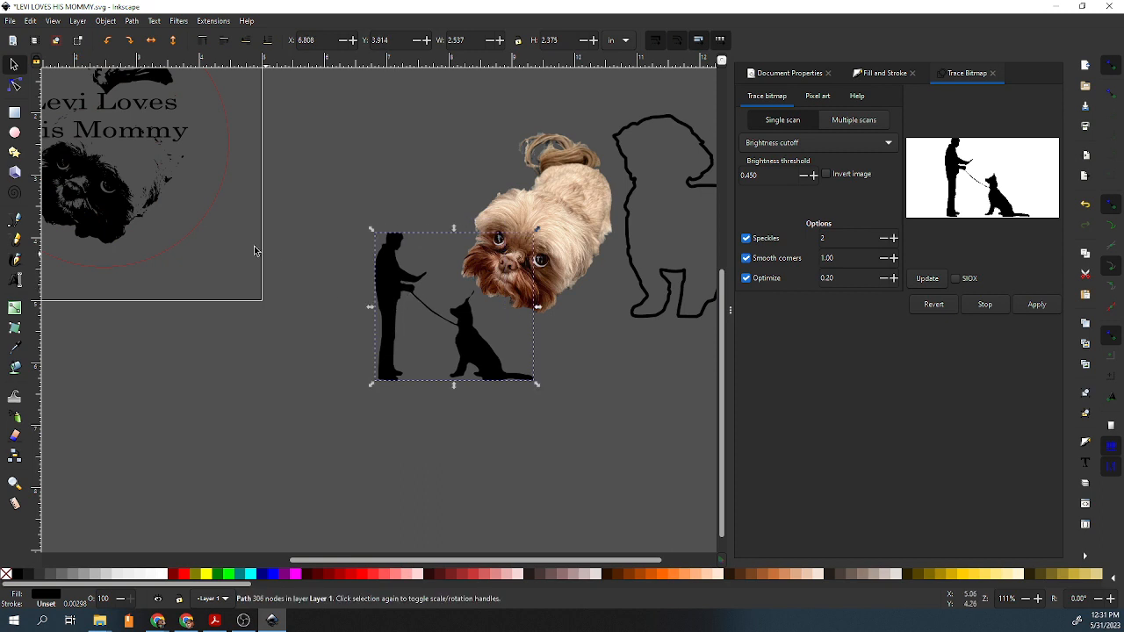
Select the circle around the dog design and open its stroke paint settings
{"action": "scroll", "coordinate": [219, 254], "scroll_direction": "down", "scroll_amount": 2}
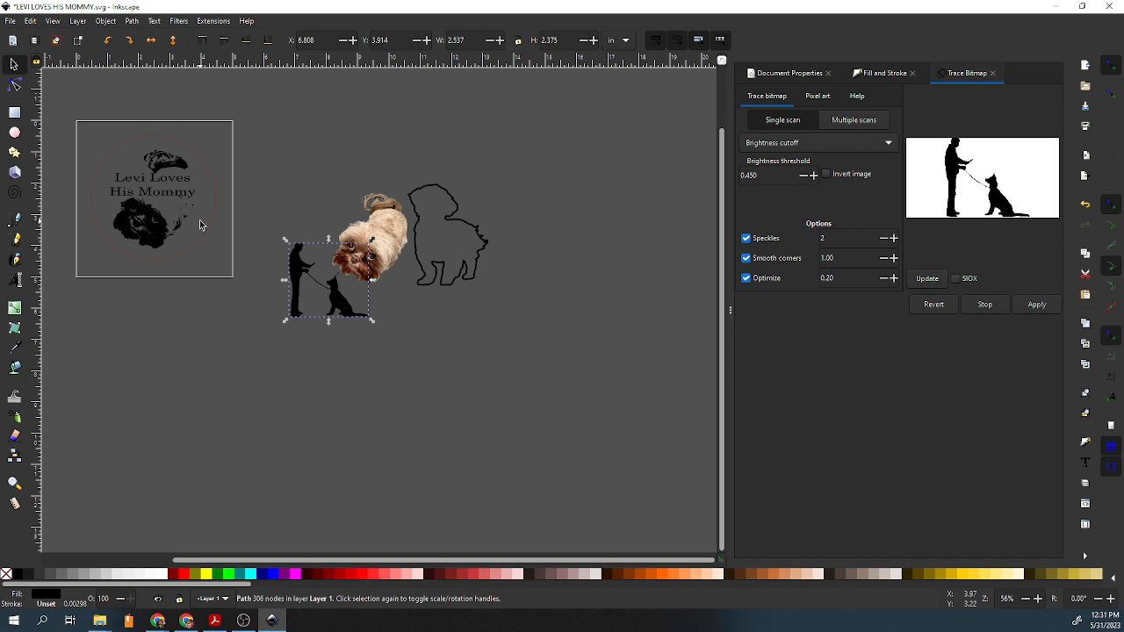
{"action": "left_click", "coordinate": [112, 155]}
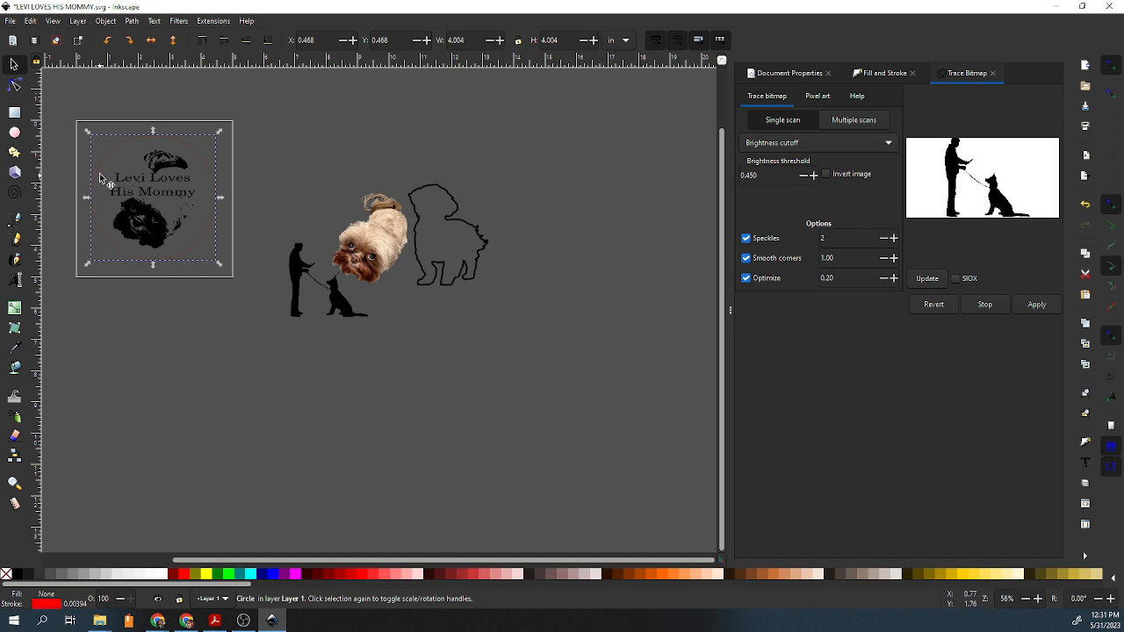
{"action": "left_click", "coordinate": [879, 72]}
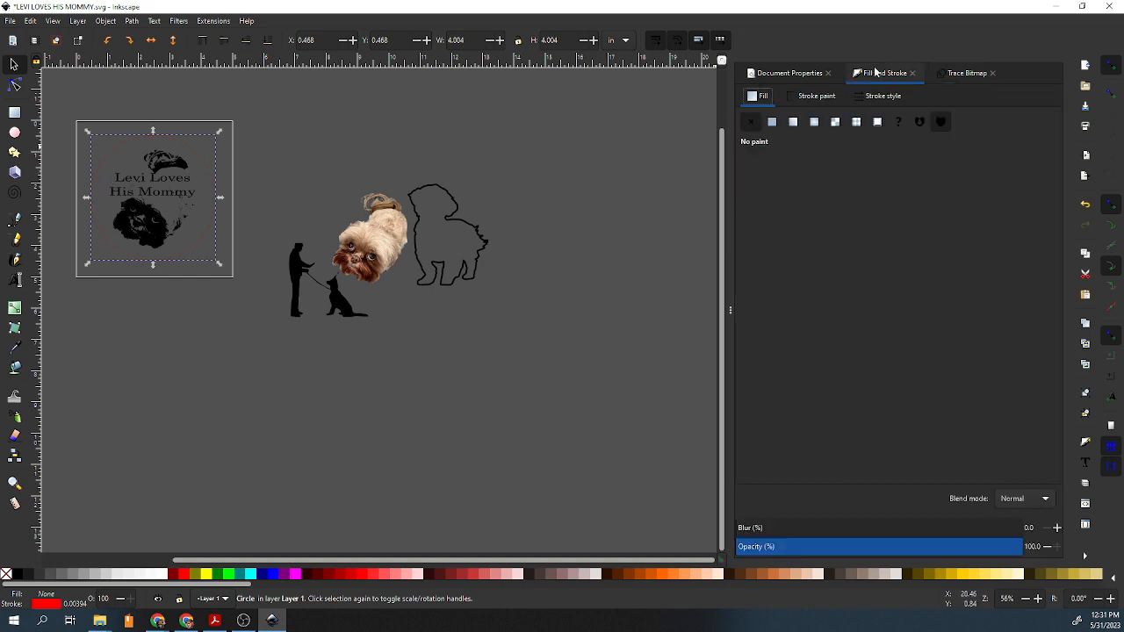
{"action": "left_click", "coordinate": [882, 100]}
{"action": "left_click", "coordinate": [828, 101]}
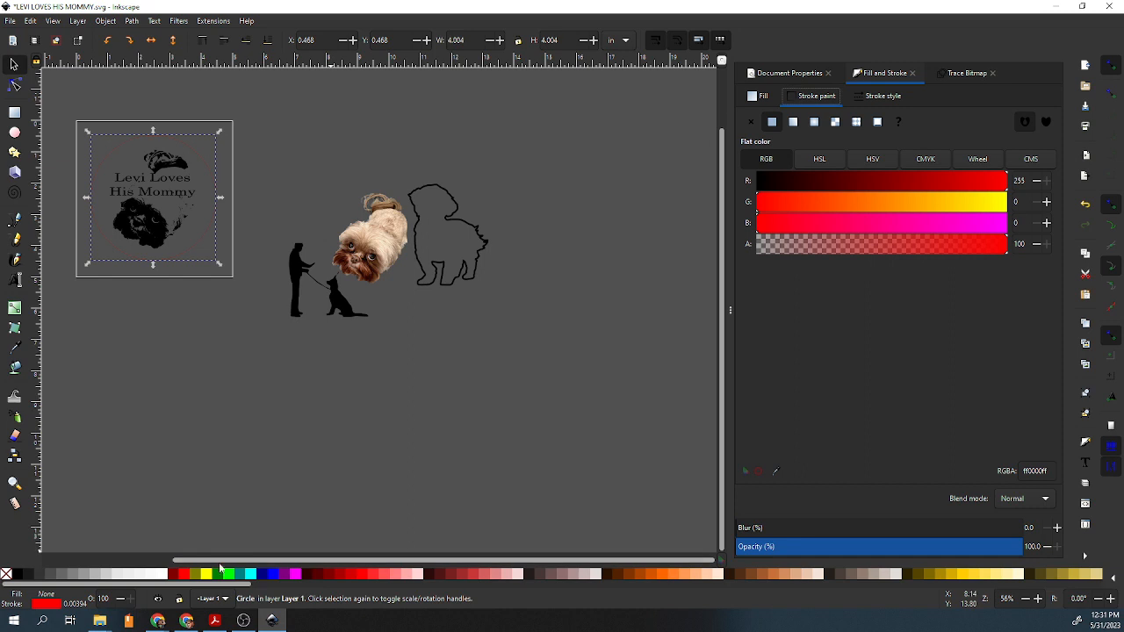
Try red from the color palette on the circle and undo the resulting fill
{"action": "left_click", "coordinate": [184, 576]}
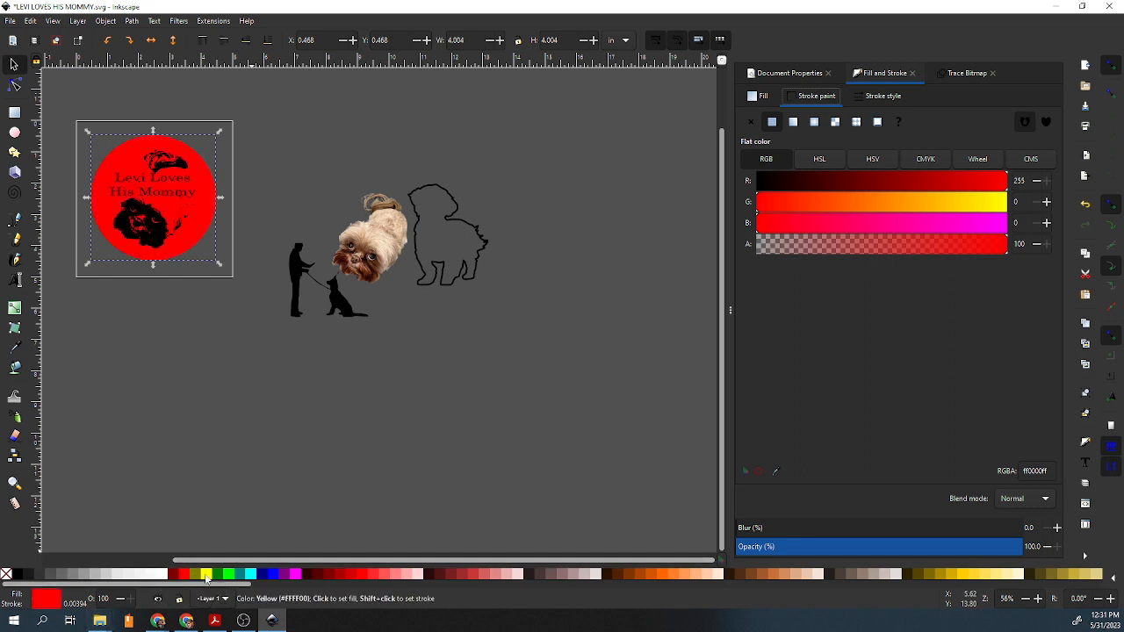
{"action": "key", "text": "ctrl+z"}
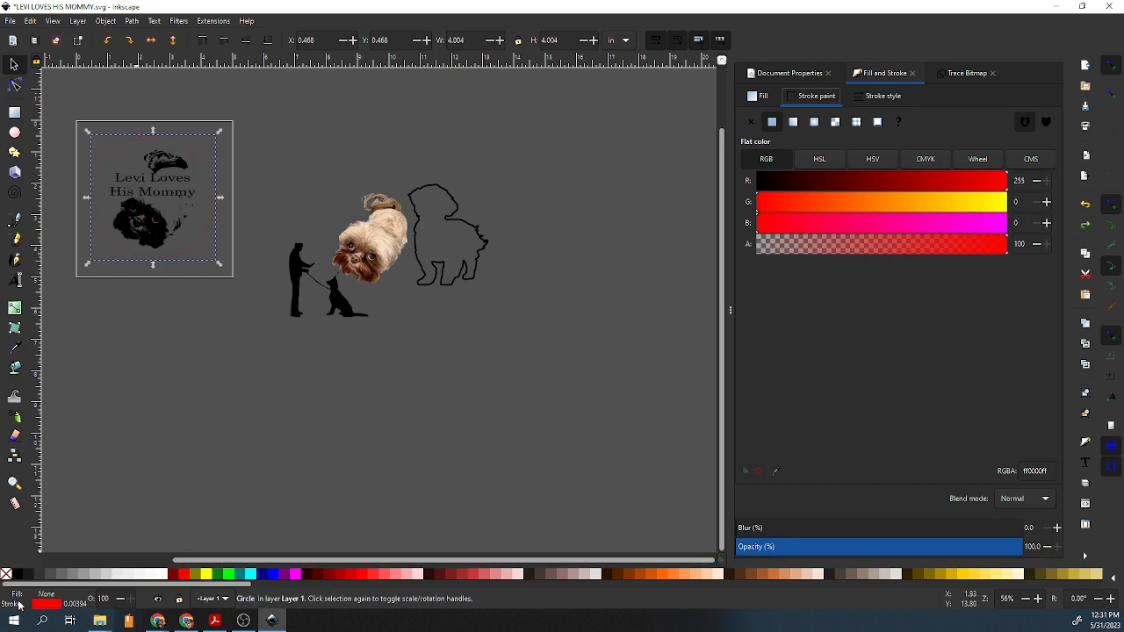
Check the circle's fill and set its stroke paint to flat red with RGB 255, 0, 0
{"action": "left_click", "coordinate": [48, 596]}
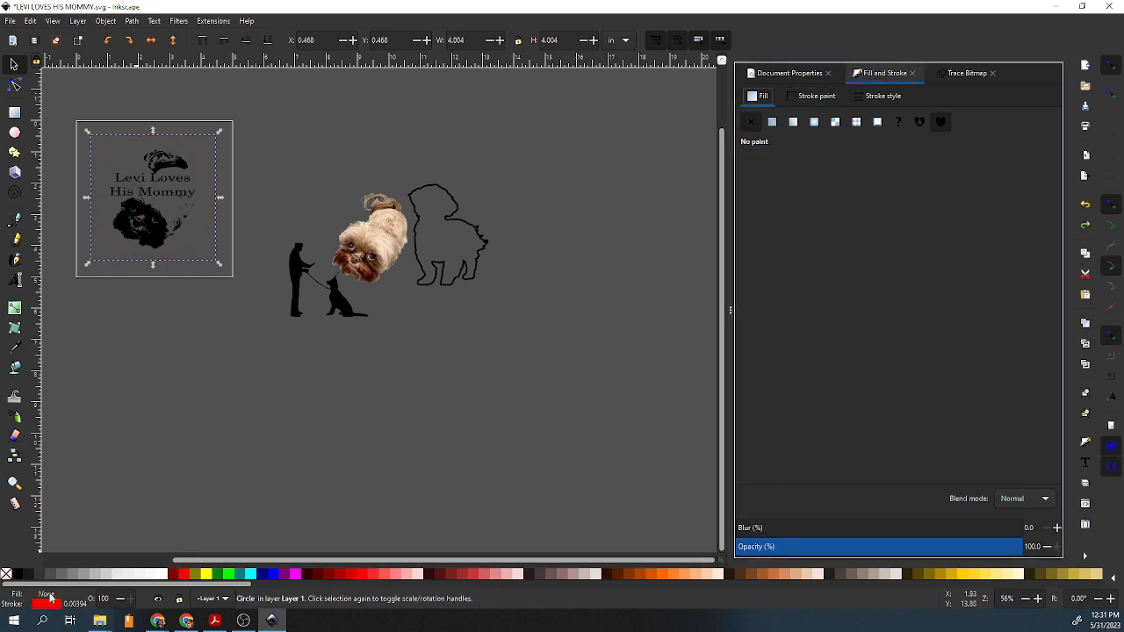
{"action": "left_click", "coordinate": [810, 94]}
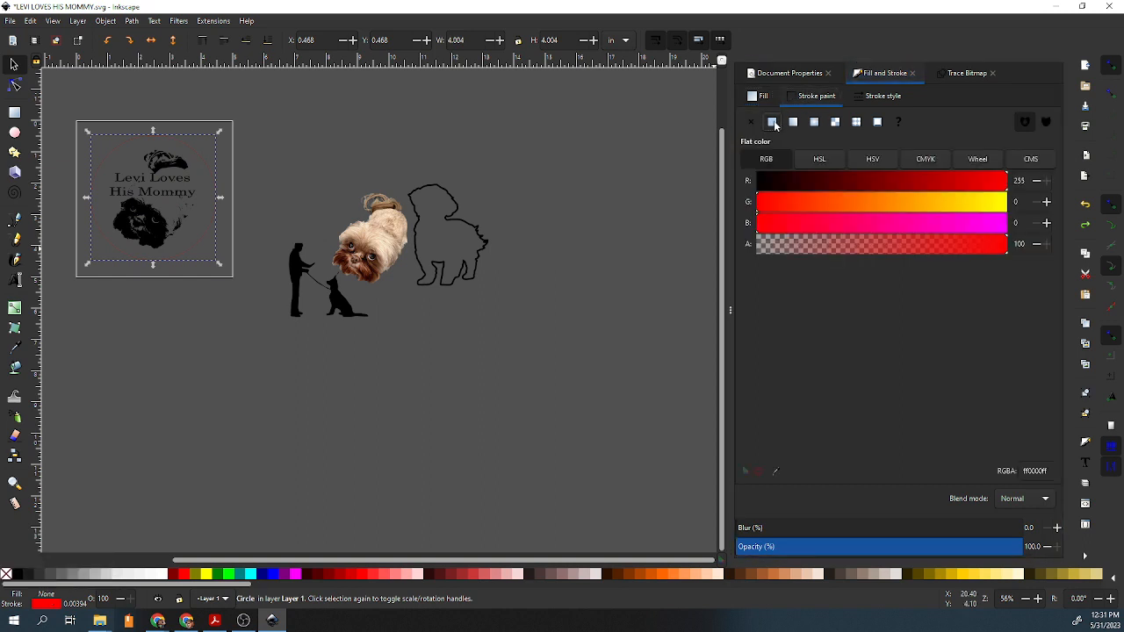
{"action": "left_click", "coordinate": [974, 180]}
{"action": "mouse_move", "coordinate": [929, 179]}
{"action": "left_mouse_down"}
{"action": "mouse_move", "coordinate": [808, 200]}
{"action": "mouse_move", "coordinate": [1001, 183]}
{"action": "mouse_move", "coordinate": [1030, 202]}
{"action": "left_mouse_up"}
{"action": "left_click_drag", "start_coordinate": [928, 188], "coordinate": [1010, 186]}
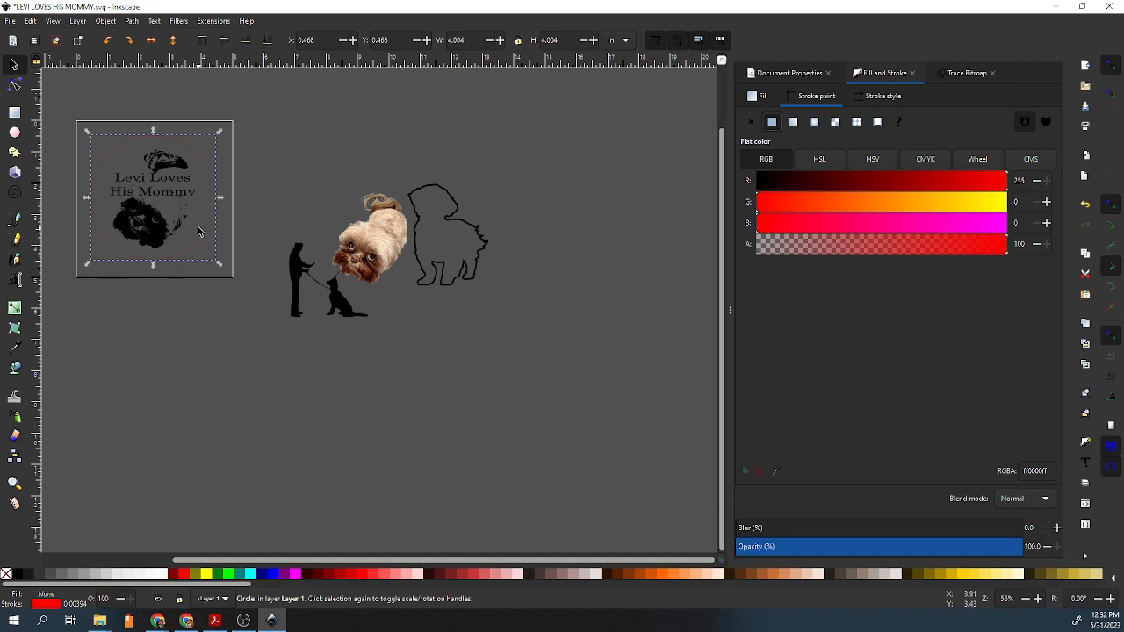
Save the document with the circular design under its existing file name
{"action": "scroll", "coordinate": [174, 302], "scroll_direction": "up", "scroll_amount": 2}
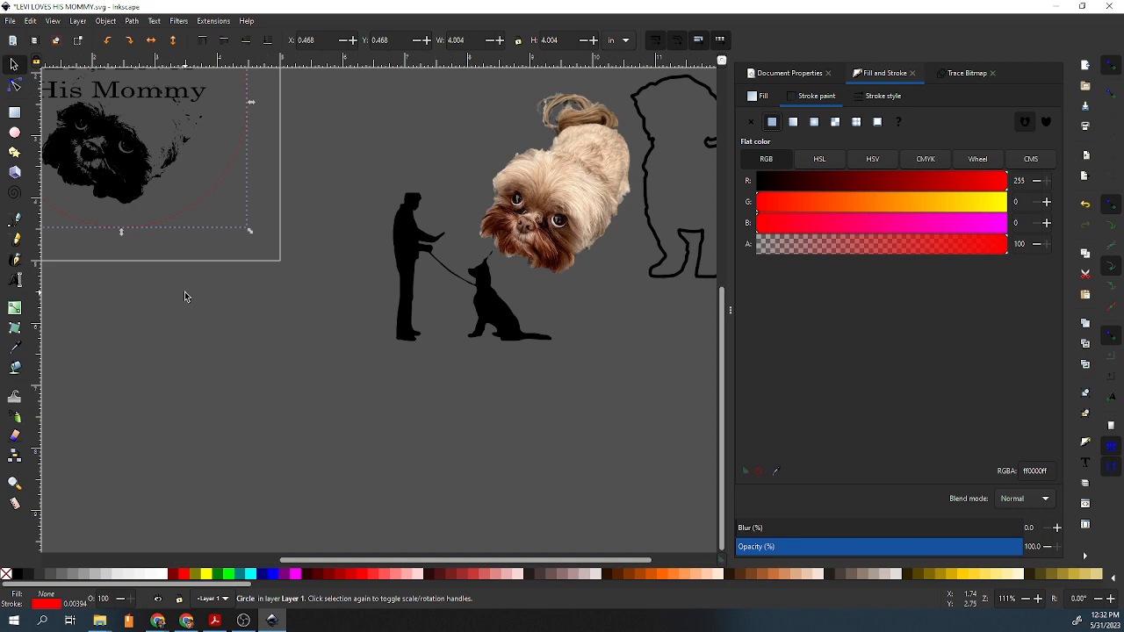
{"action": "left_click", "coordinate": [10, 21]}
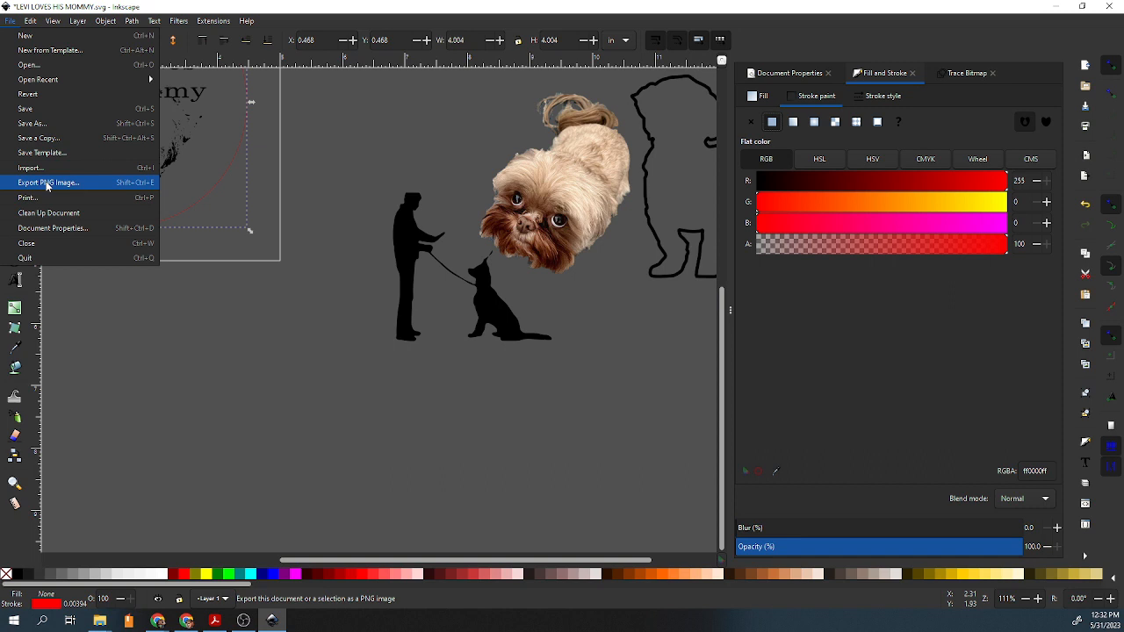
{"action": "left_click", "coordinate": [35, 114]}
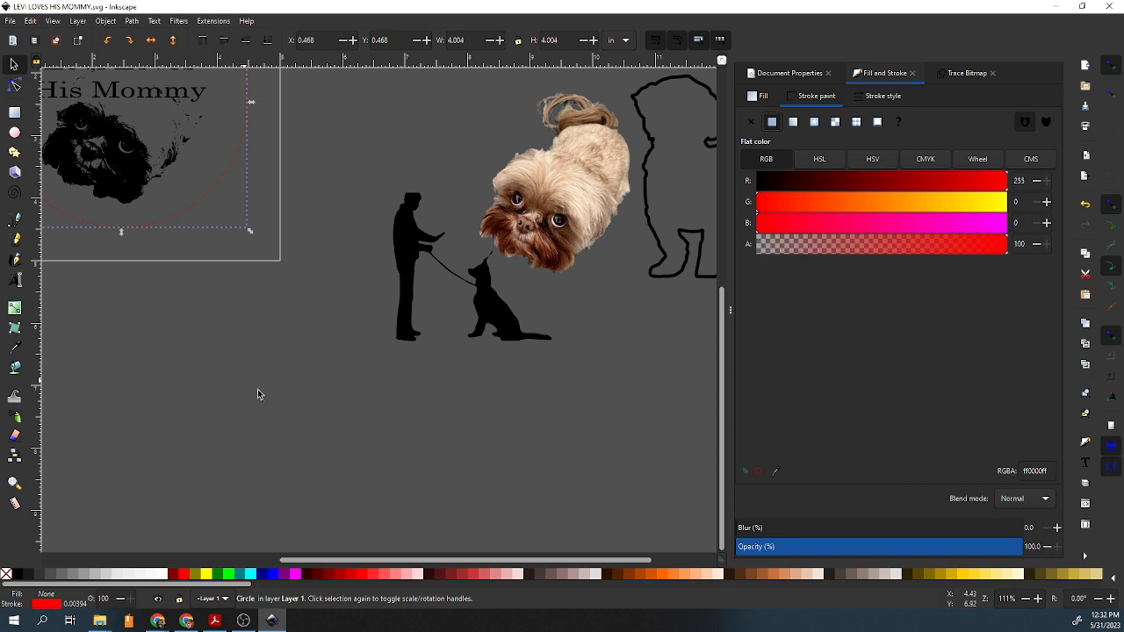
{"action": "scroll", "coordinate": [234, 324], "scroll_direction": "up", "scroll_amount": 3}
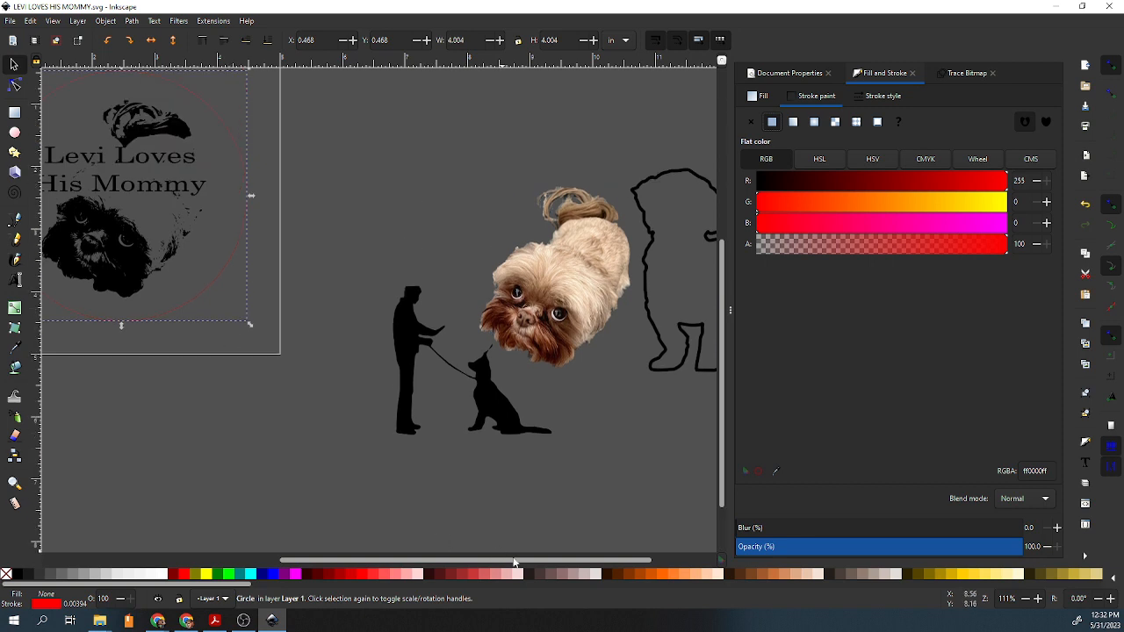
{"action": "left_click_drag", "start_coordinate": [505, 559], "coordinate": [412, 559]}
{"action": "scroll", "coordinate": [403, 513], "scroll_direction": "up", "scroll_amount": 2}
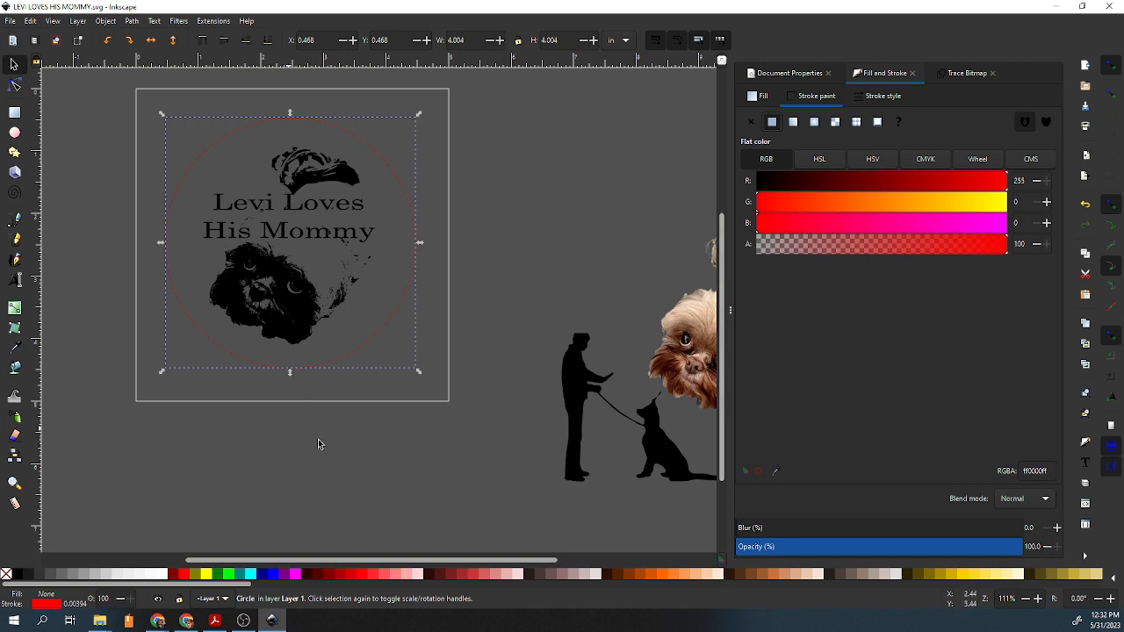
{"action": "left_click", "coordinate": [8, 21]}
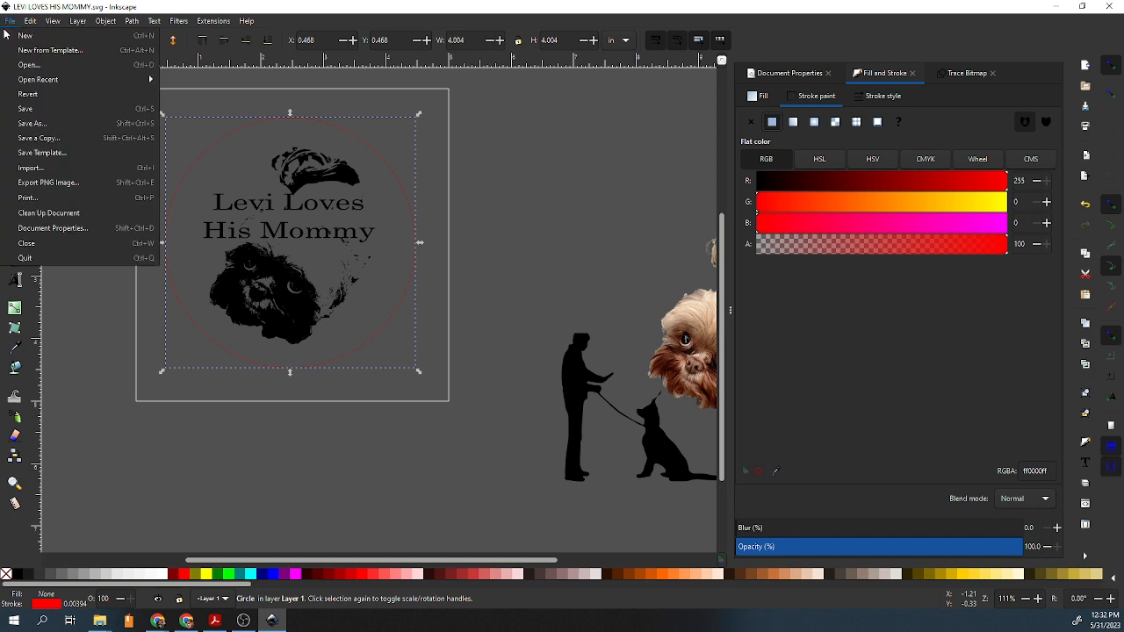
{"action": "left_click", "coordinate": [528, 152]}
{"action": "key", "text": "alt+Tab"}
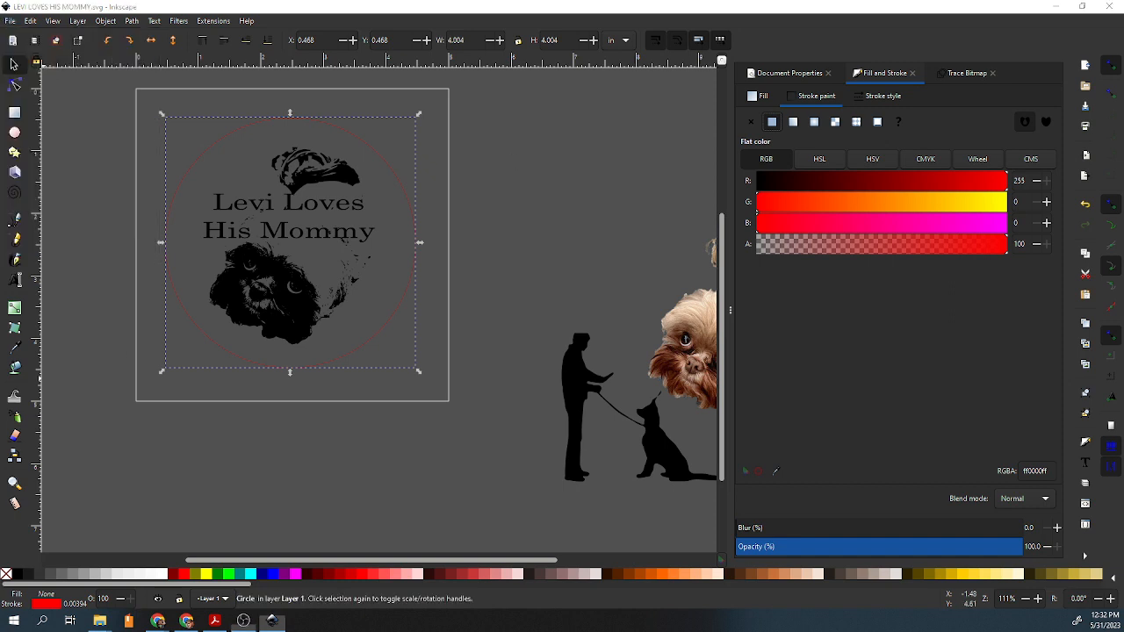